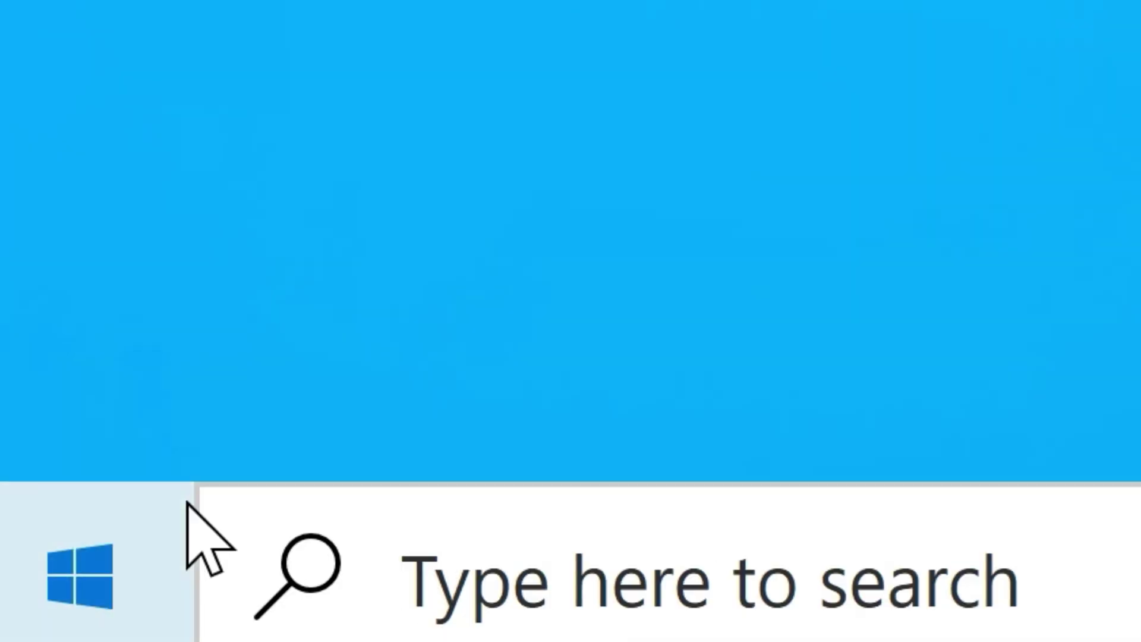
Search 'microphone privacy' from Start and open the Microphone privacy settings page
{"action": "left_click", "coordinate": [49, 607]}
{"action": "type", "text": "microphone"}
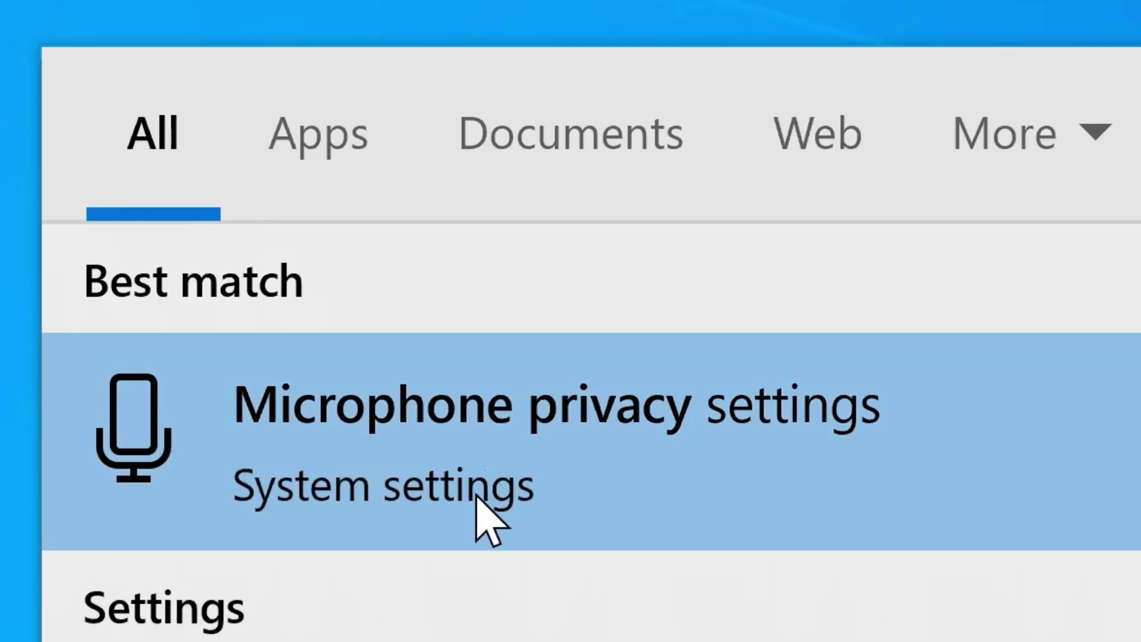
{"action": "left_click", "coordinate": [472, 472]}
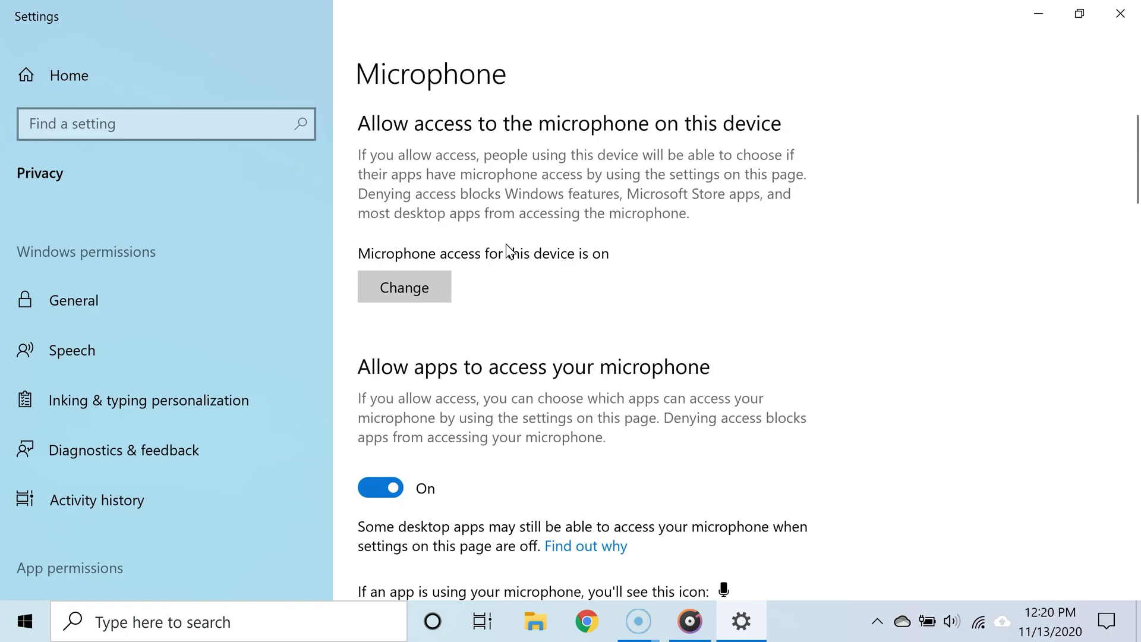
{"action": "scroll", "coordinate": [507, 249], "scroll_direction": "down", "scroll_amount": 5}
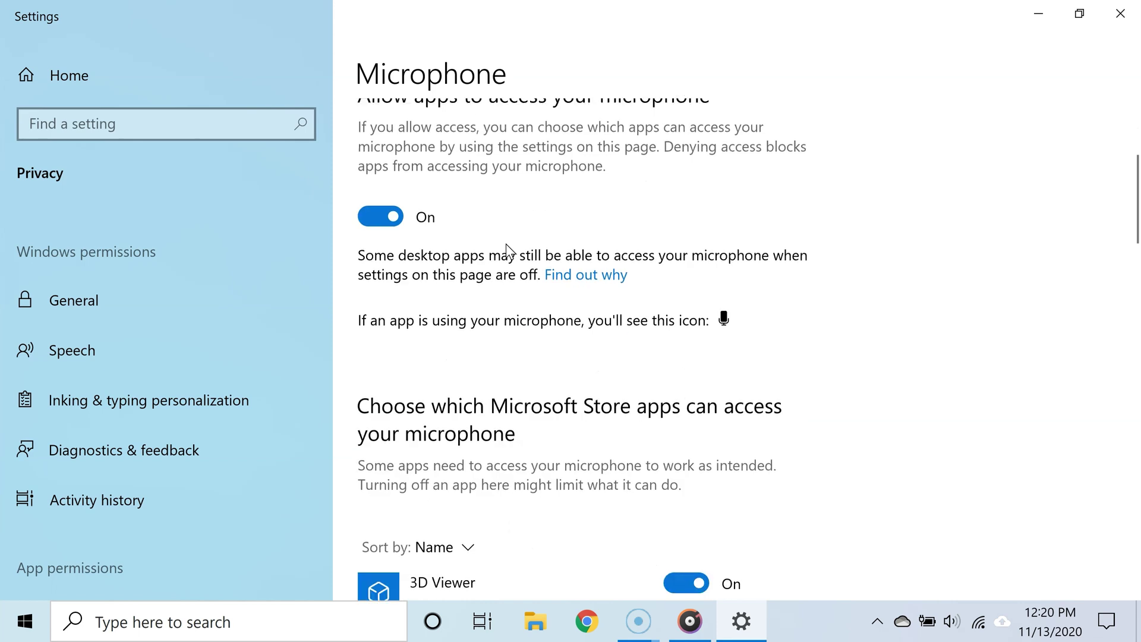
{"action": "scroll", "coordinate": [438, 255], "scroll_direction": "up", "scroll_amount": 2}
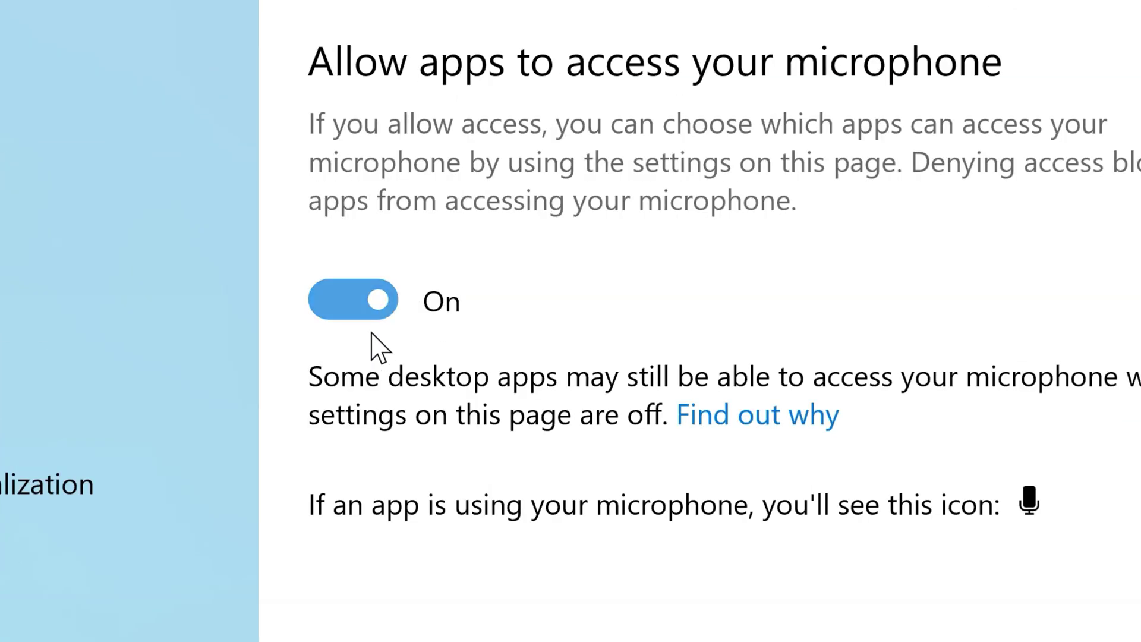
Toggle 'Allow apps to access your microphone' off and on twice, leaving it on
{"action": "left_click", "coordinate": [372, 318]}
{"action": "left_click", "coordinate": [372, 318]}
{"action": "left_click", "coordinate": [372, 318]}
{"action": "left_click", "coordinate": [373, 318]}
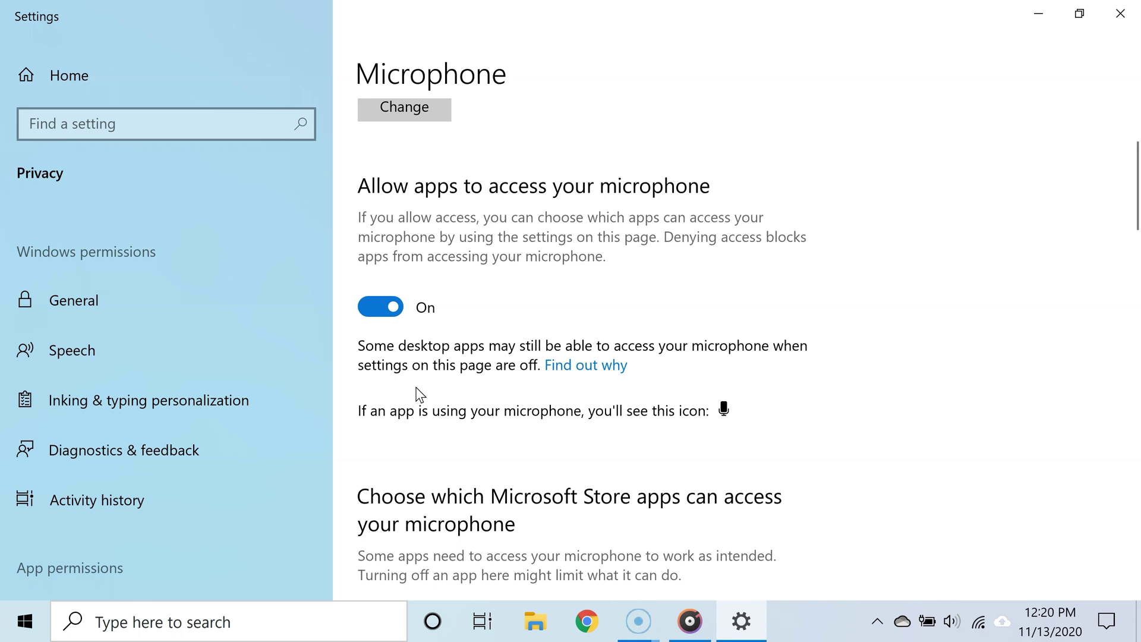
Turn on microphone access for Voice Recorder in the Microsoft Store apps list, then close Settings
{"action": "scroll", "coordinate": [419, 394], "scroll_direction": "down", "scroll_amount": 5}
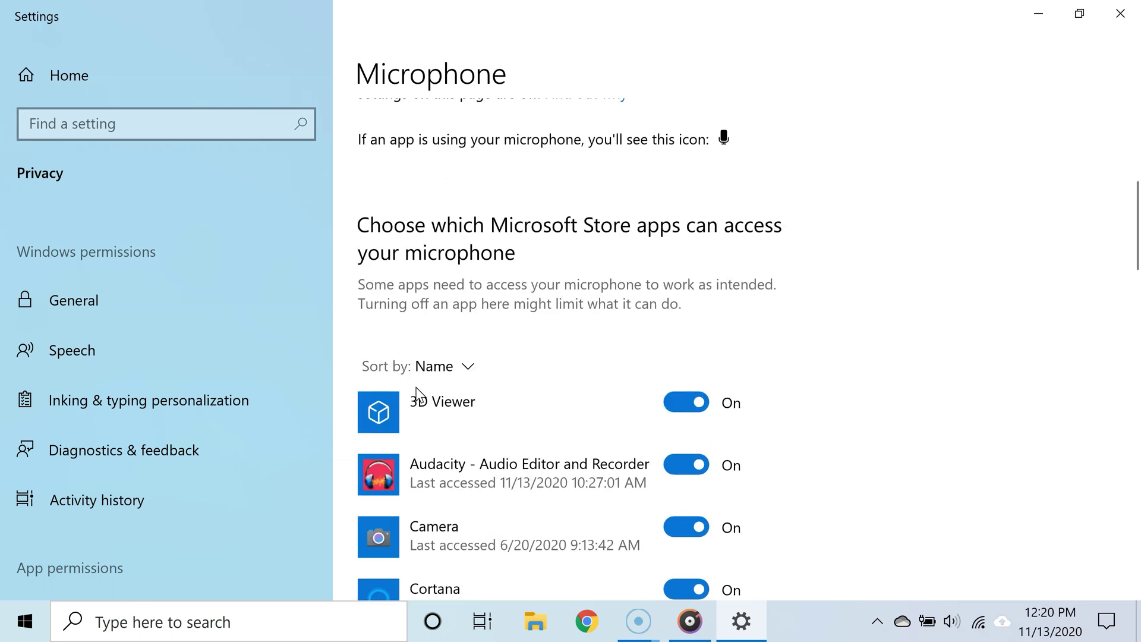
{"action": "scroll", "coordinate": [416, 392], "scroll_direction": "down", "scroll_amount": 3}
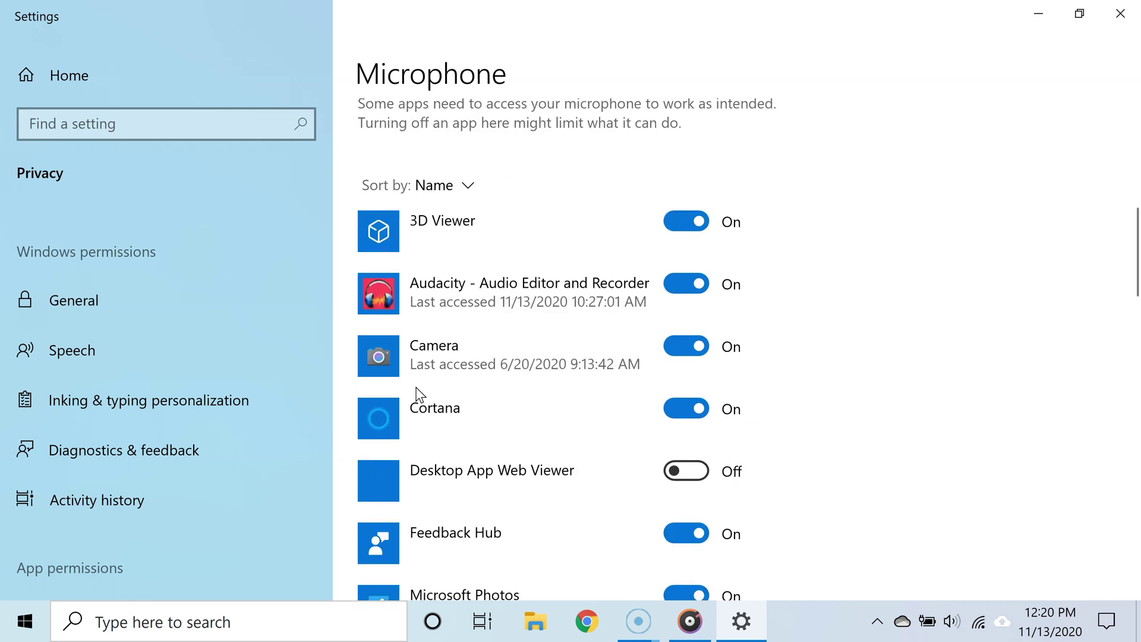
{"action": "scroll", "coordinate": [419, 393], "scroll_direction": "down", "scroll_amount": 2}
{"action": "scroll", "coordinate": [419, 394], "scroll_direction": "down", "scroll_amount": 8}
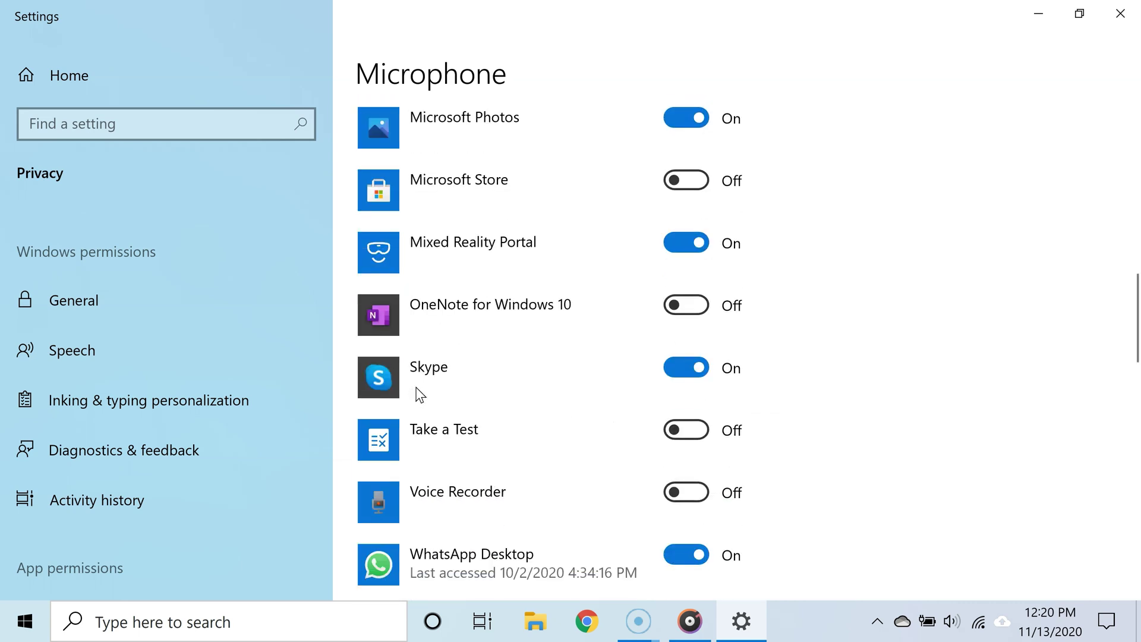
{"action": "scroll", "coordinate": [419, 393], "scroll_direction": "down", "scroll_amount": 2}
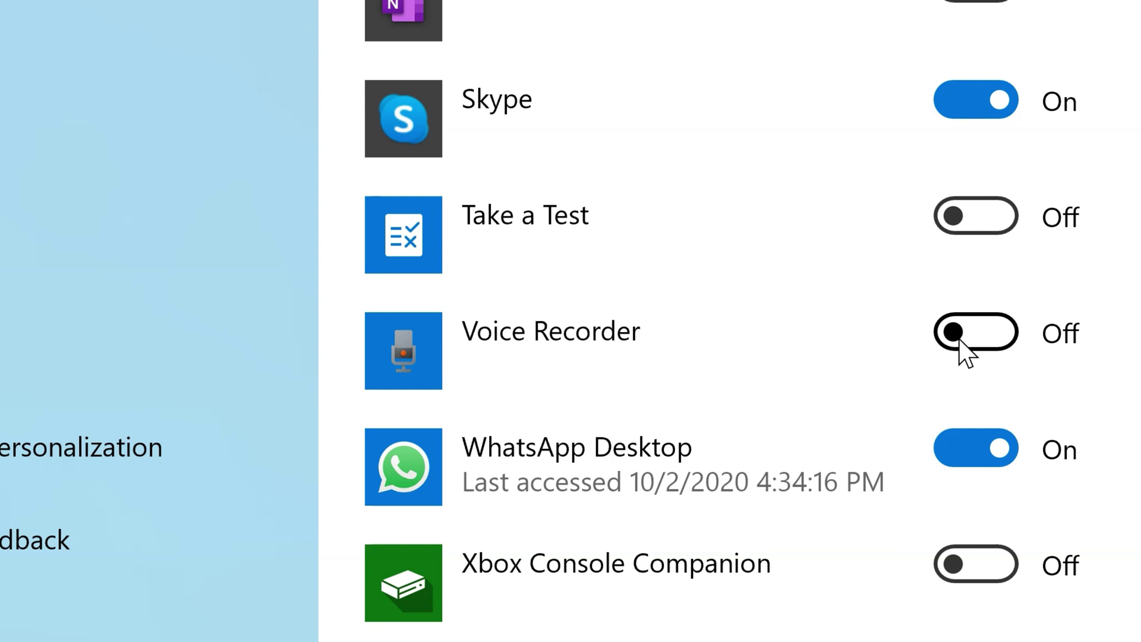
{"action": "left_click", "coordinate": [958, 341]}
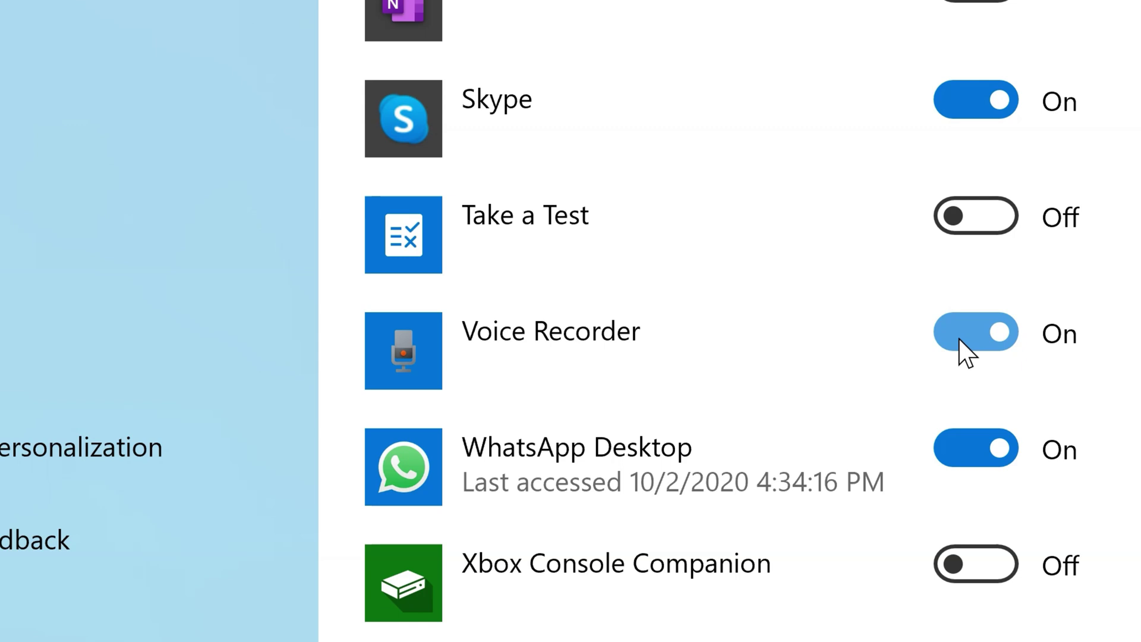
{"action": "scroll", "coordinate": [958, 342], "scroll_direction": "down", "scroll_amount": 15}
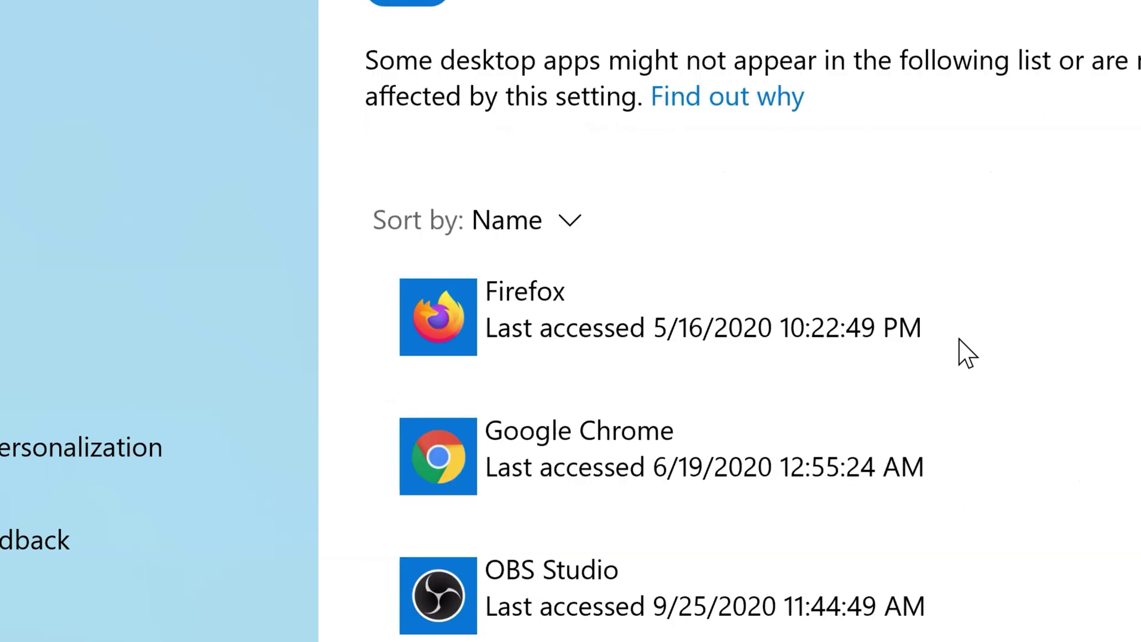
{"action": "scroll", "coordinate": [951, 351], "scroll_direction": "up", "scroll_amount": 10}
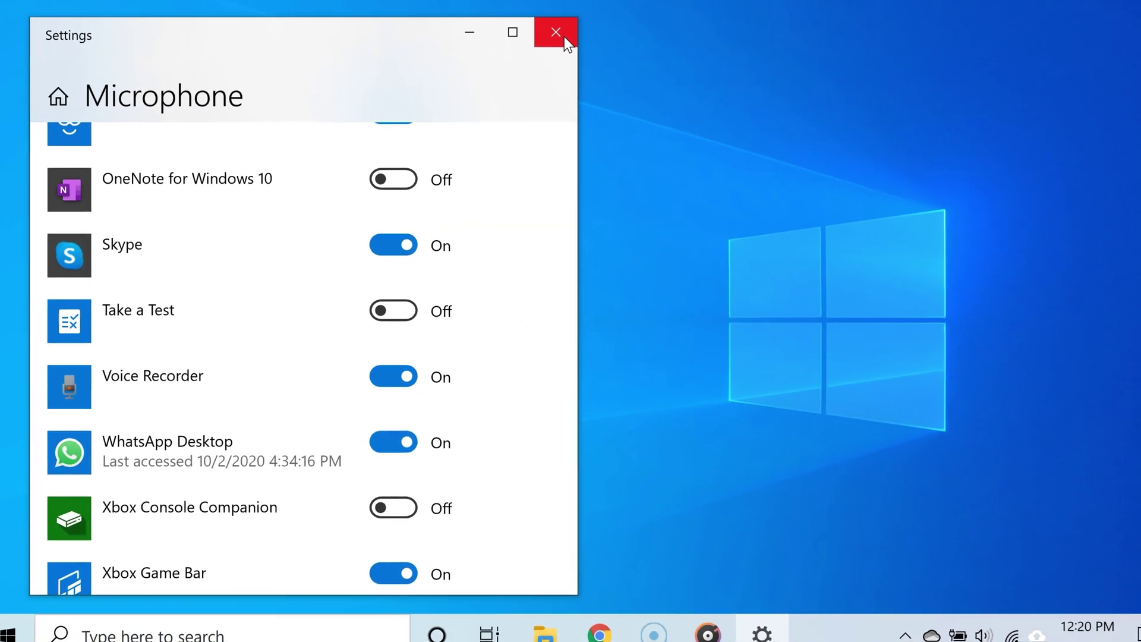
{"action": "left_click", "coordinate": [572, 7]}
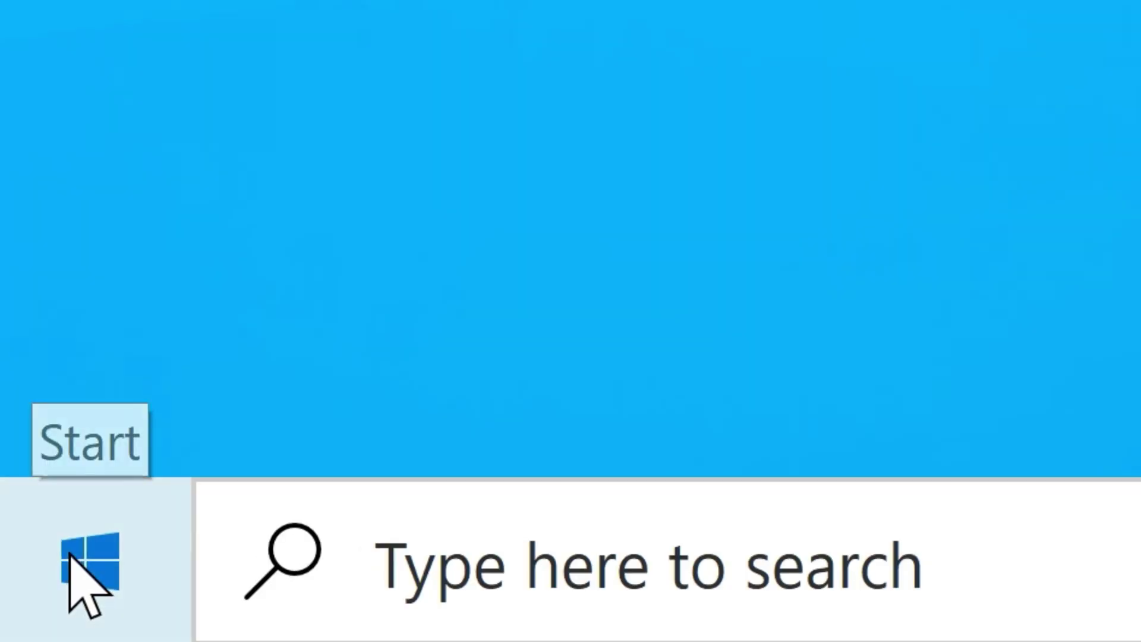
Search 'sound settings', open the Sound page, and check the Yeti Stereo Microphone is the input
{"action": "left_click", "coordinate": [24, 621]}
{"action": "type", "text": "sound settings"}
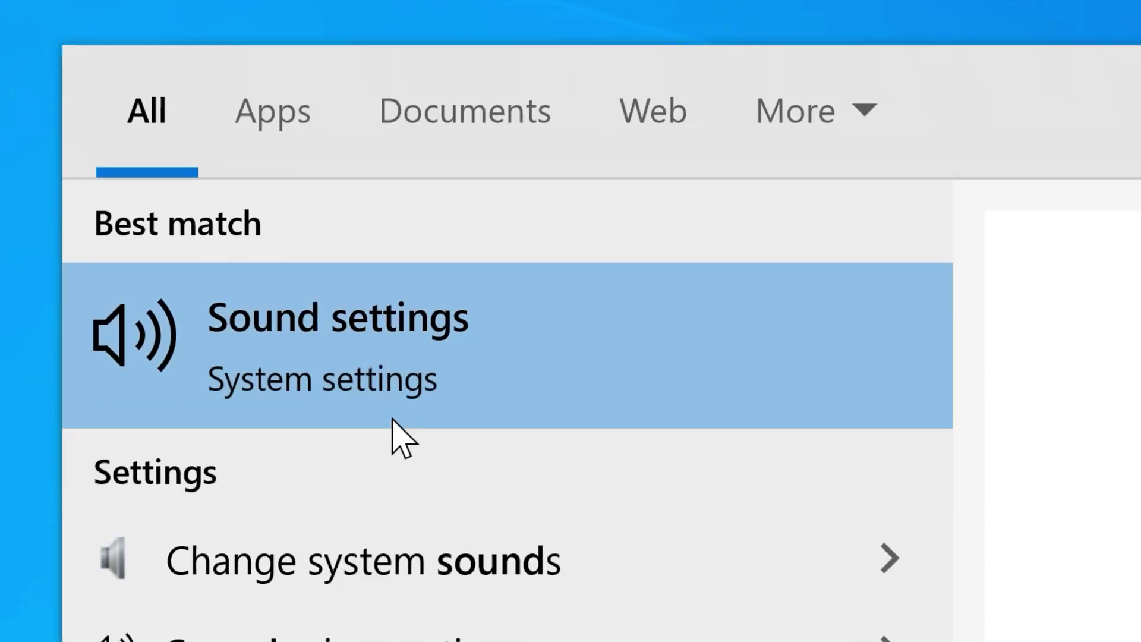
{"action": "left_click", "coordinate": [315, 410]}
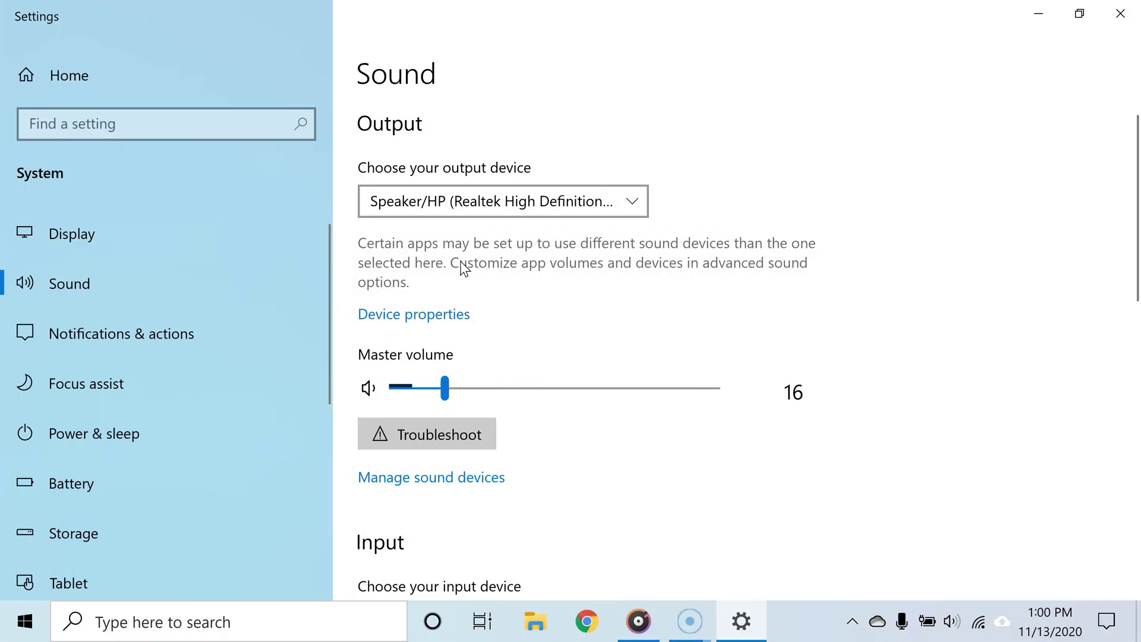
{"action": "scroll", "coordinate": [464, 269], "scroll_direction": "down", "scroll_amount": 5}
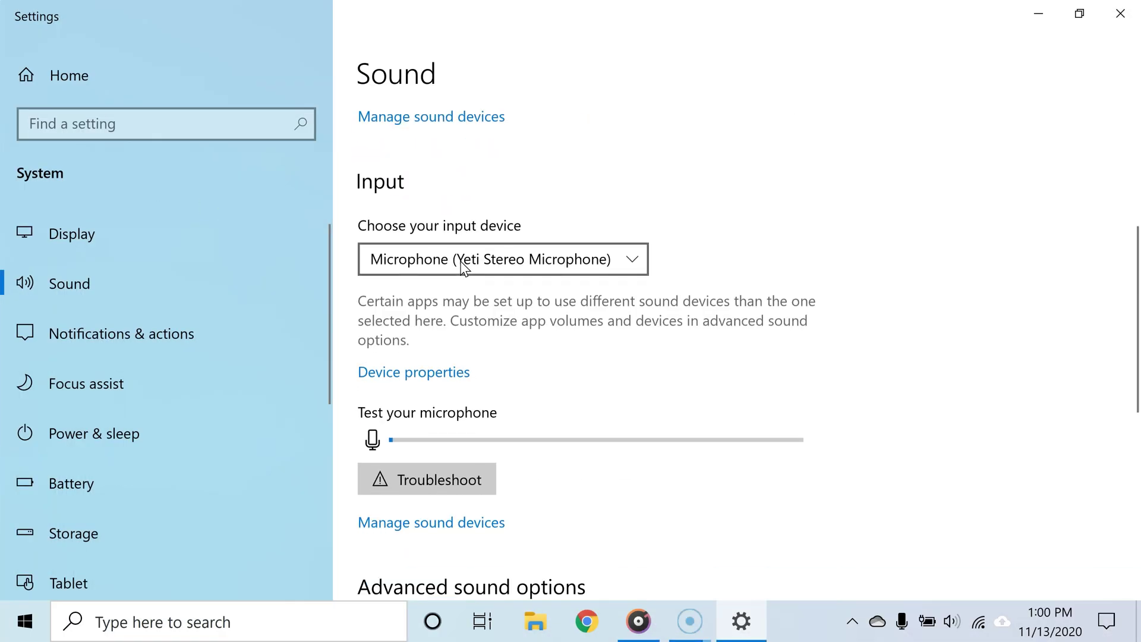
{"action": "scroll", "coordinate": [464, 269], "scroll_direction": "up", "scroll_amount": 5}
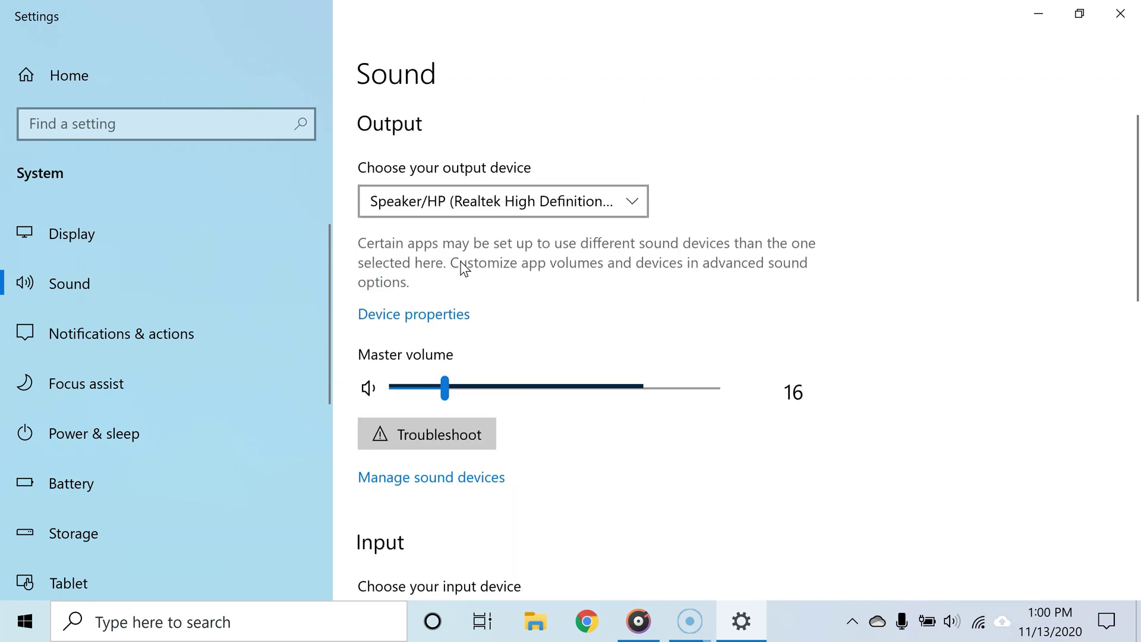
Open and dismiss the output device dropdown twice without changing the output
{"action": "left_click", "coordinate": [552, 215]}
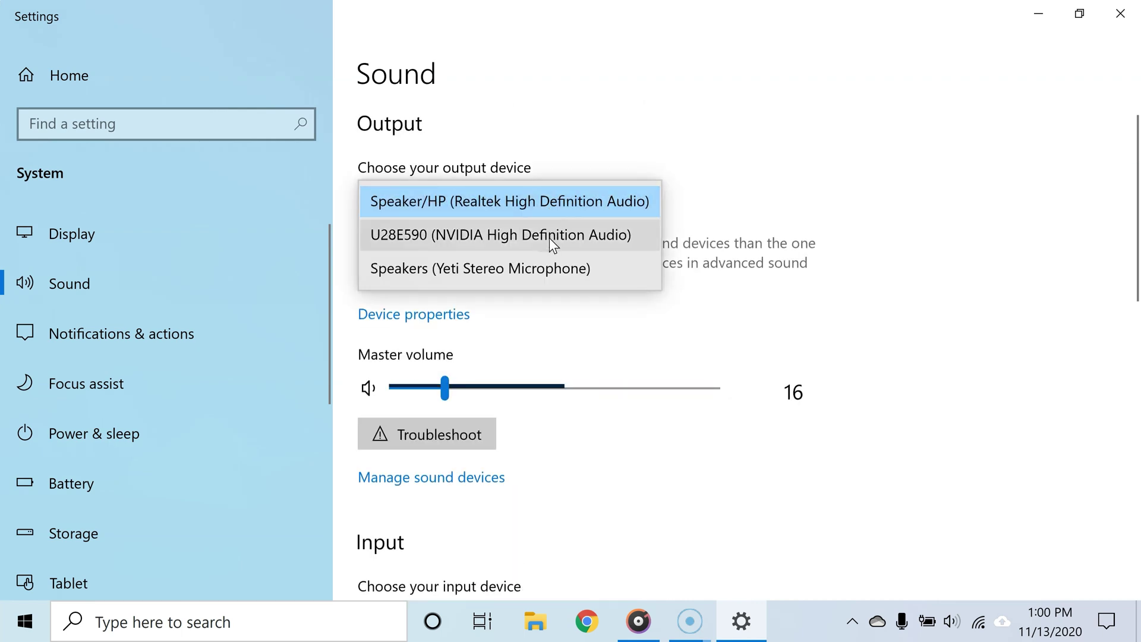
{"action": "left_click", "coordinate": [696, 297]}
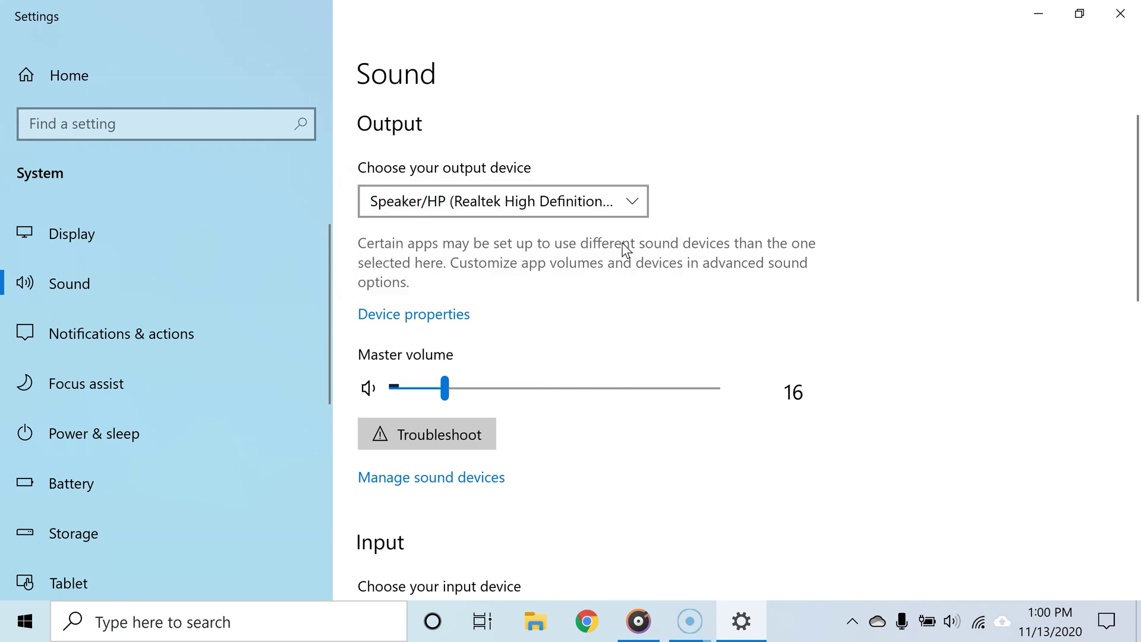
{"action": "left_click", "coordinate": [627, 215]}
{"action": "left_click", "coordinate": [704, 291]}
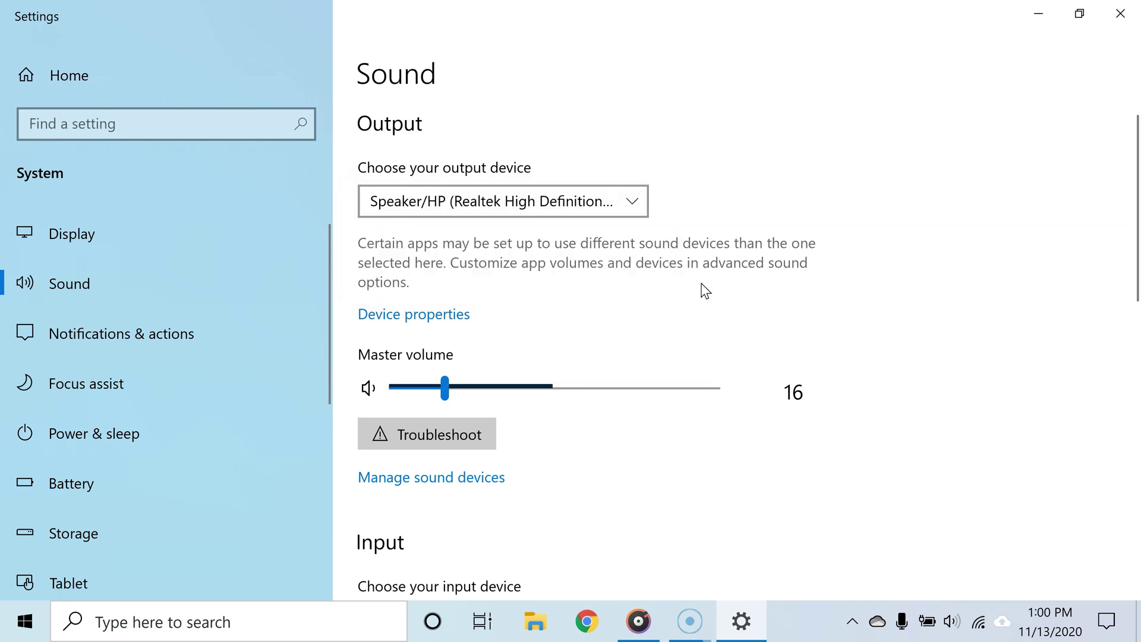
Choose Microphone (Yeti Stereo Microphone) over the Realtek Microphone Array as the input device
{"action": "scroll", "coordinate": [617, 354], "scroll_direction": "down", "scroll_amount": 5}
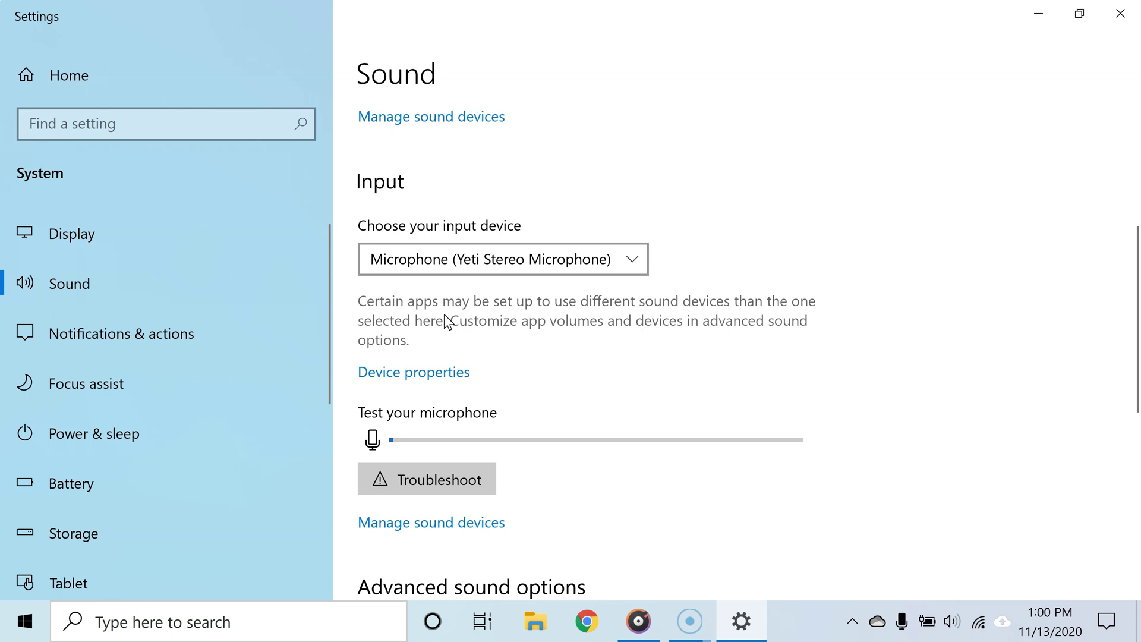
{"action": "left_click", "coordinate": [465, 272]}
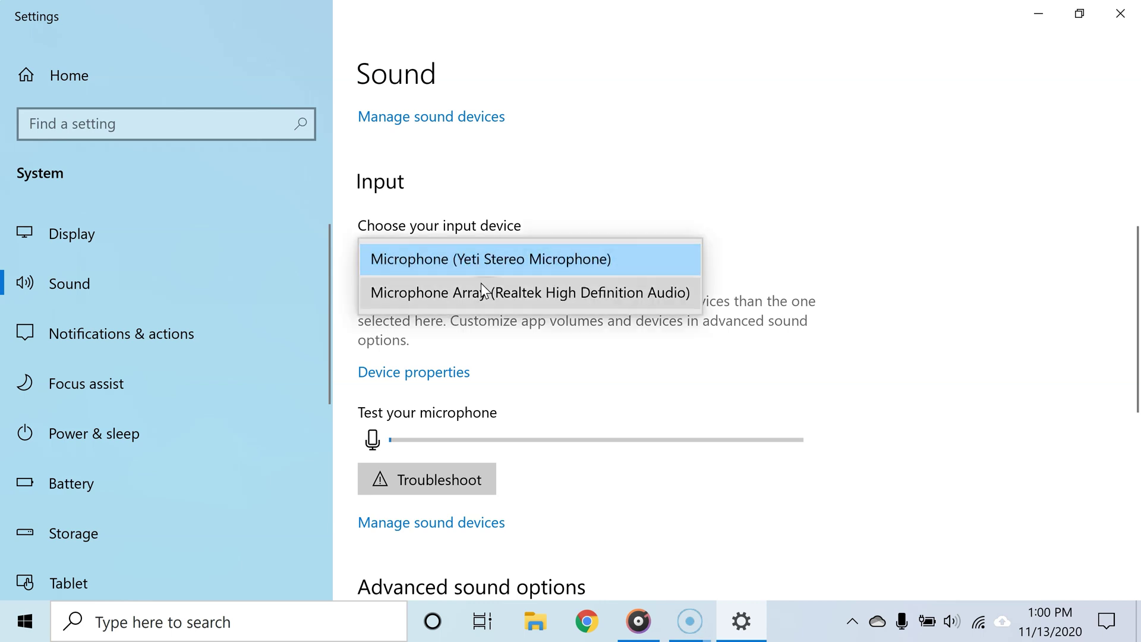
{"action": "left_click", "coordinate": [513, 329]}
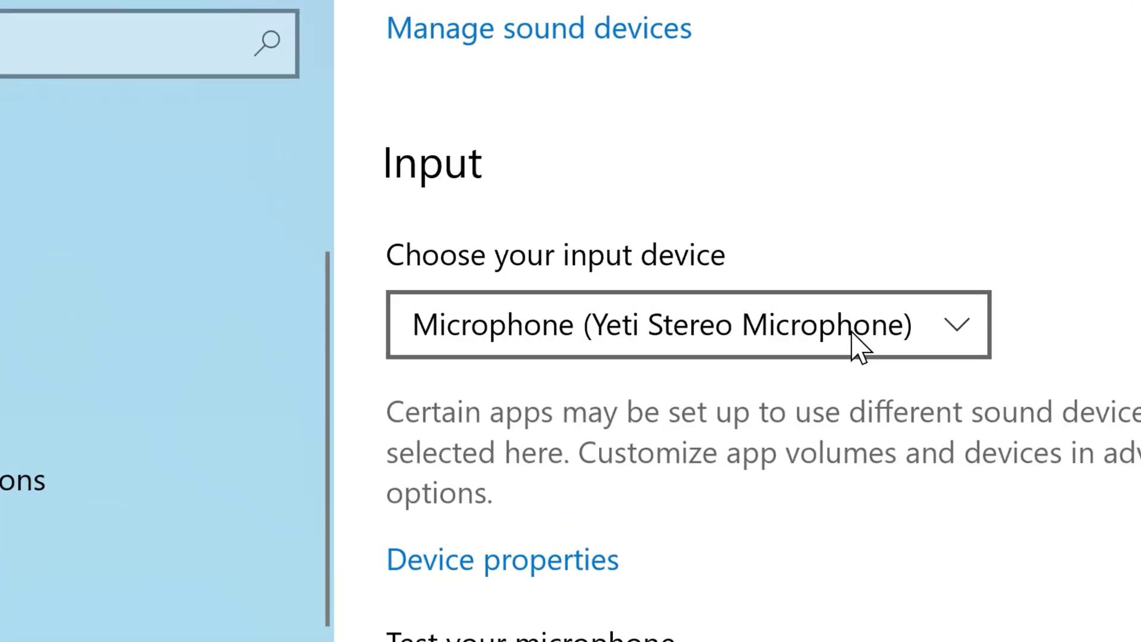
{"action": "left_click", "coordinate": [945, 344]}
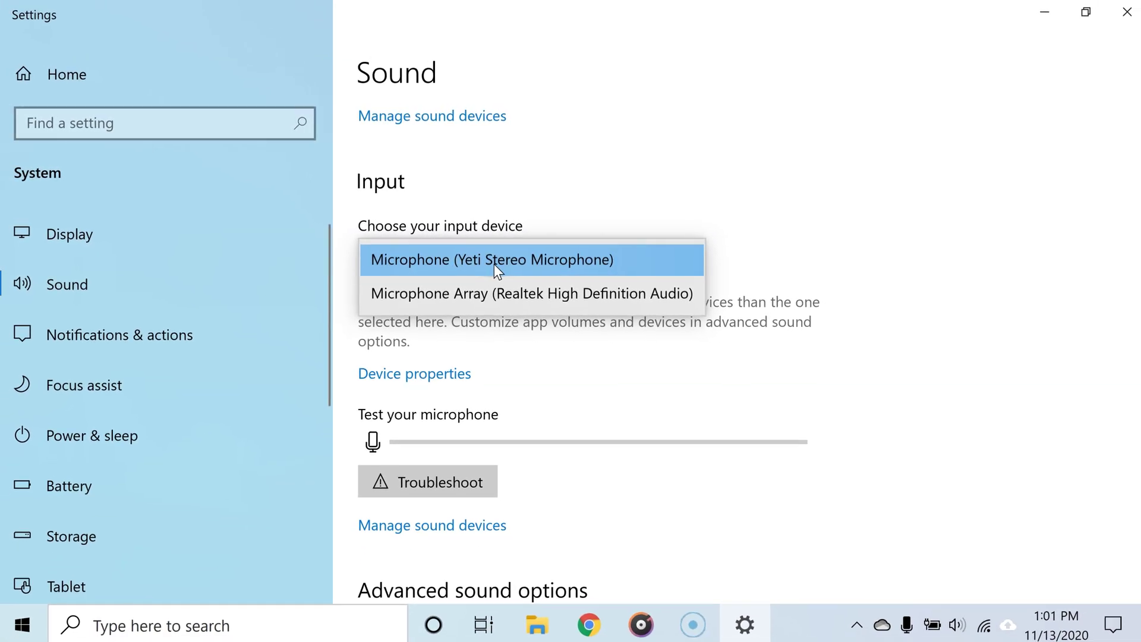
{"action": "left_click", "coordinate": [567, 272]}
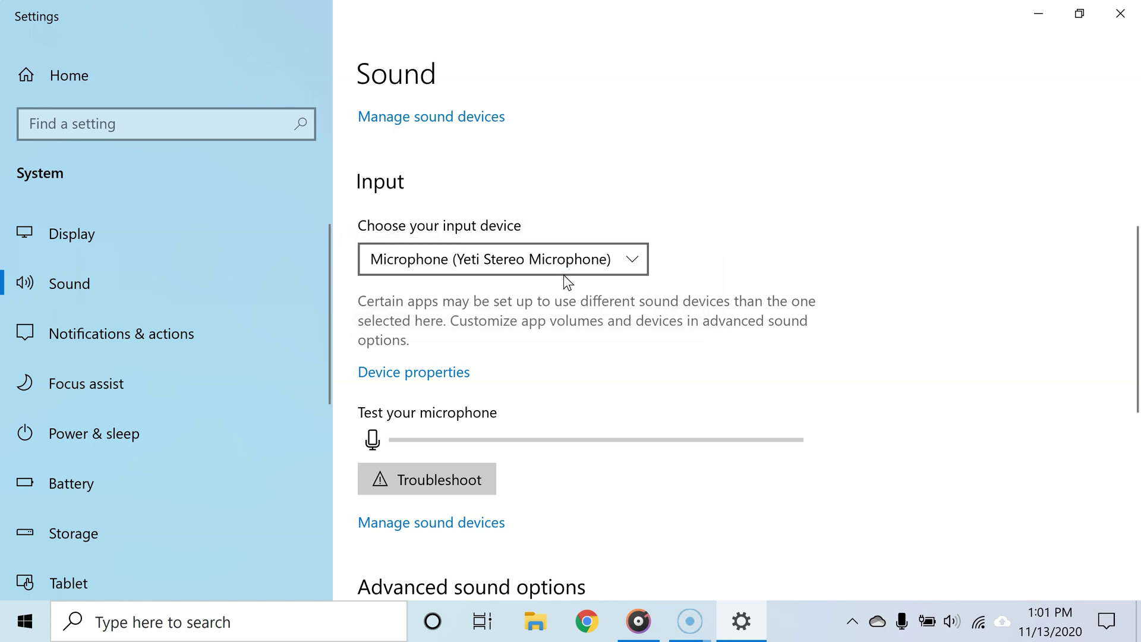
Scroll the Sound page to watch the Test your microphone meter respond to the Yeti mic
{"action": "scroll", "coordinate": [564, 286], "scroll_direction": "down", "scroll_amount": 2}
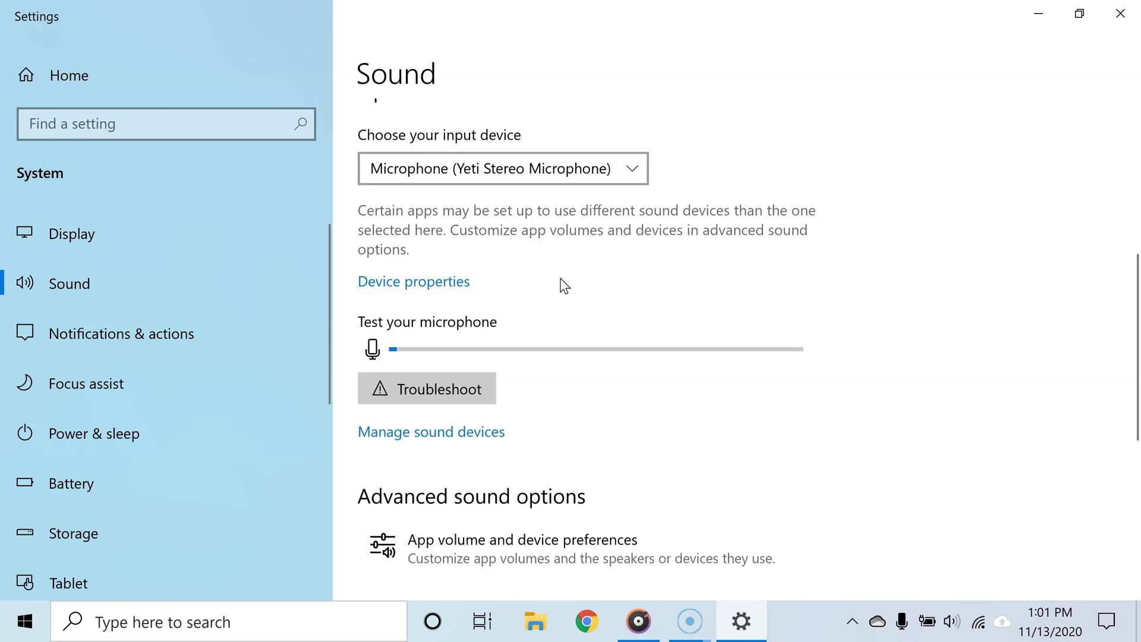
{"action": "scroll", "coordinate": [565, 286], "scroll_direction": "down", "scroll_amount": 2}
{"action": "scroll", "coordinate": [564, 285], "scroll_direction": "up", "scroll_amount": 2}
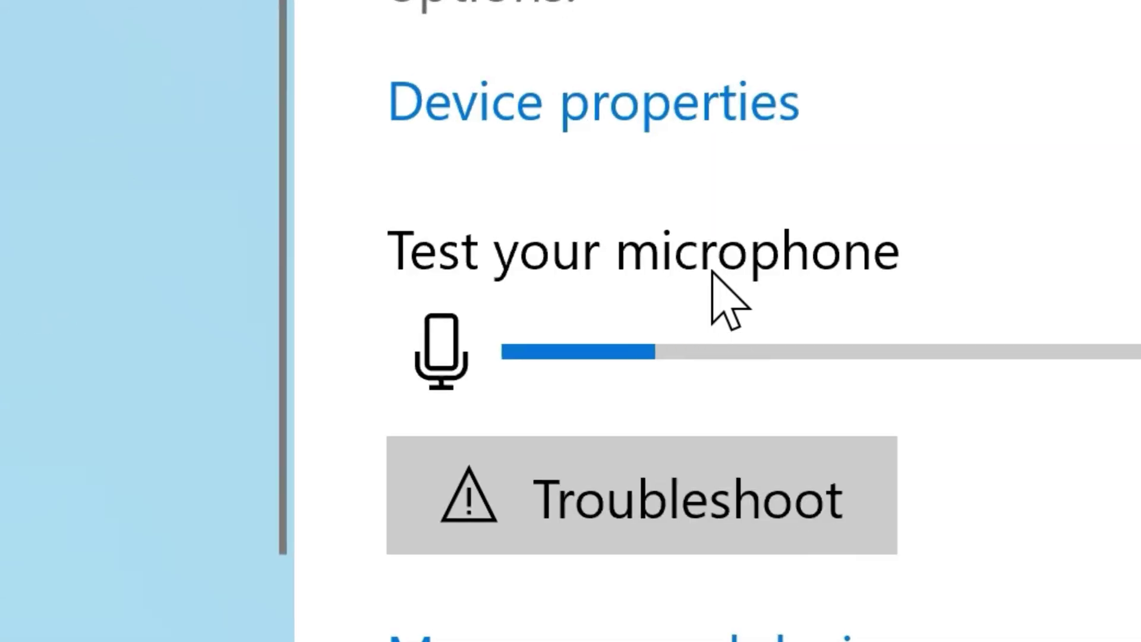
In the Yeti microphone's Device properties, lower Volume to 83, then raise it back to about 95
{"action": "left_click", "coordinate": [653, 114]}
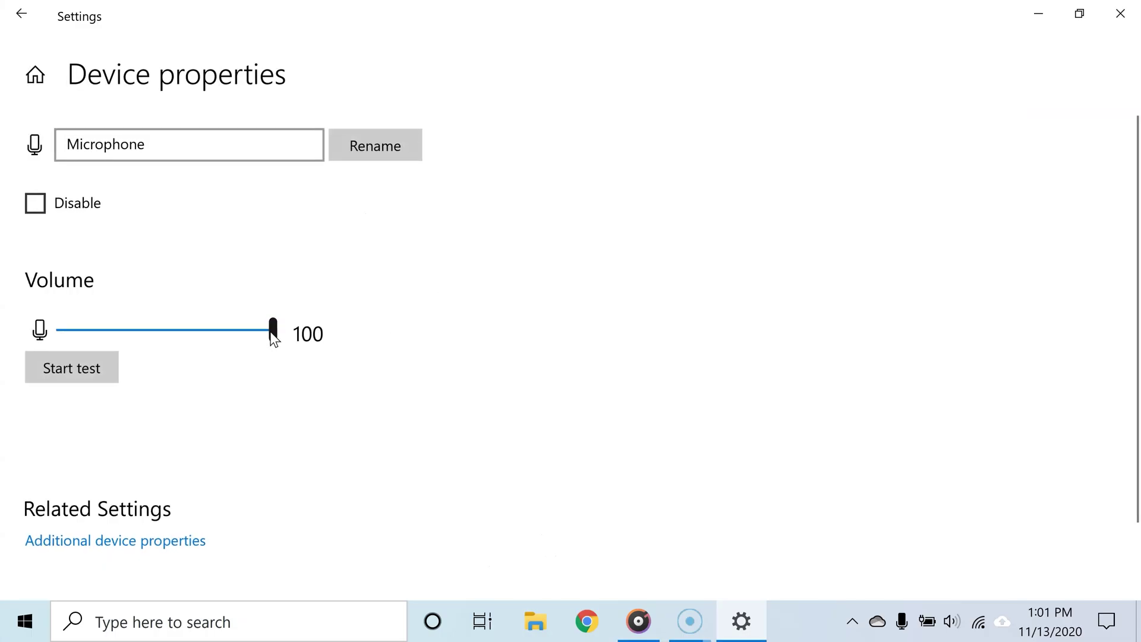
{"action": "left_click_drag", "start_coordinate": [265, 331], "coordinate": [229, 330]}
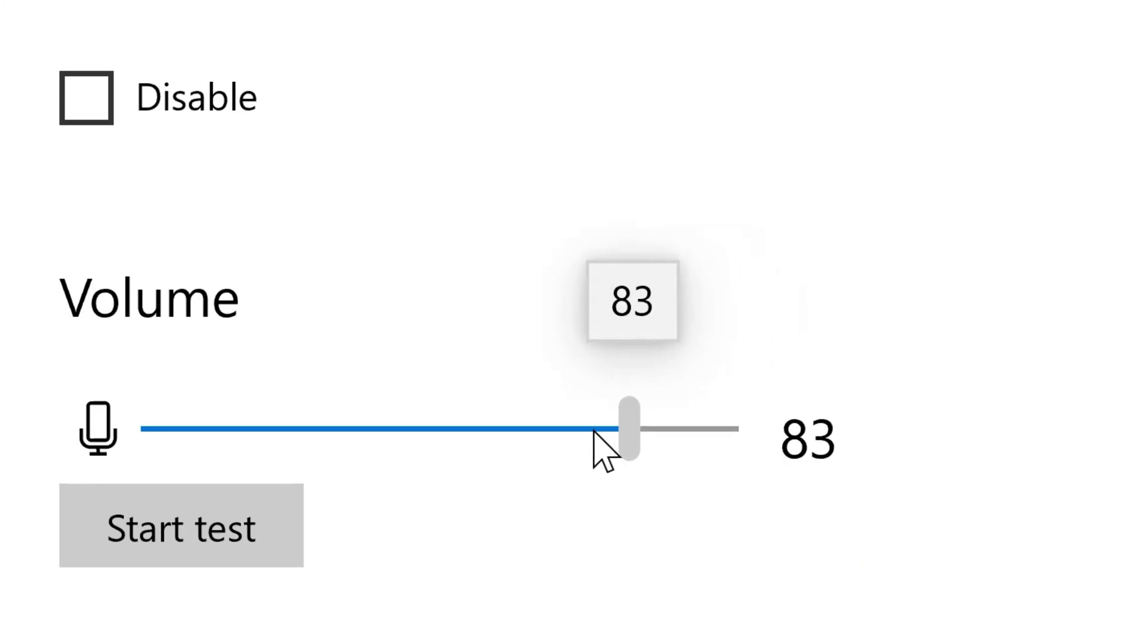
{"action": "left_click_drag", "start_coordinate": [594, 430], "coordinate": [656, 469]}
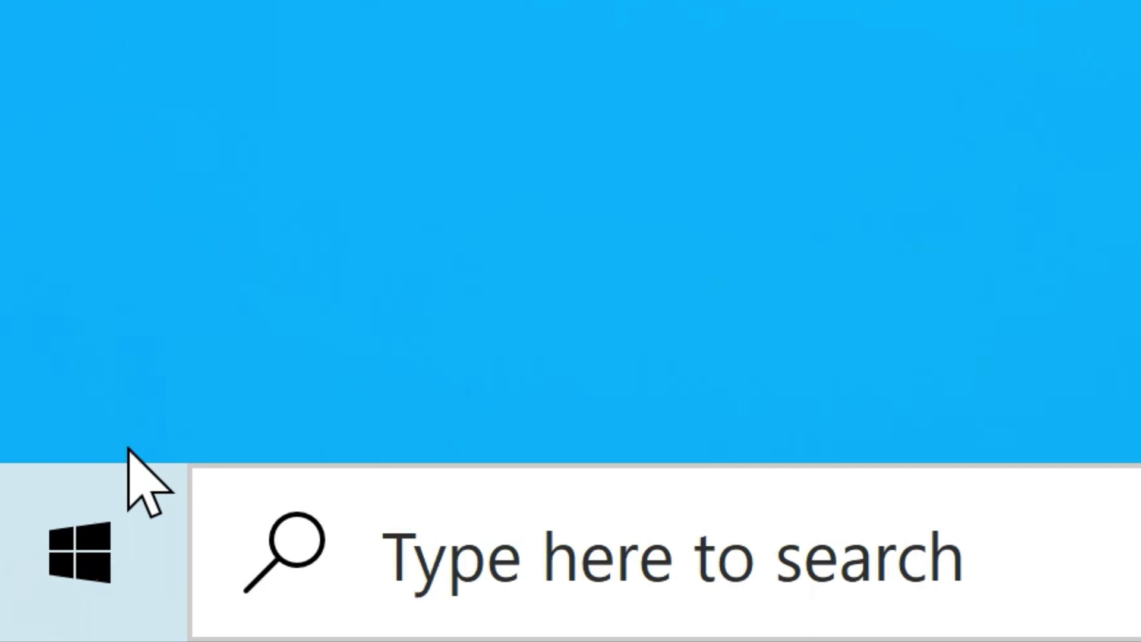
Search 'sound settings' and scroll the Sound page down to Advanced sound options
{"action": "left_click", "coordinate": [27, 619]}
{"action": "type", "text": "sound setting"}
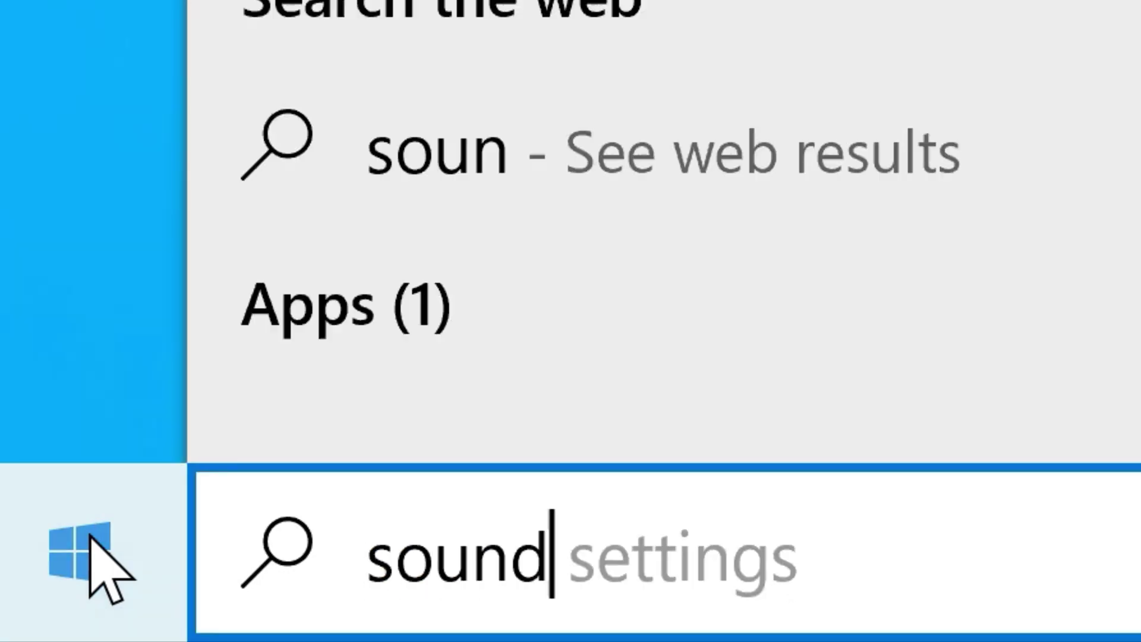
{"action": "type", "text": "s"}
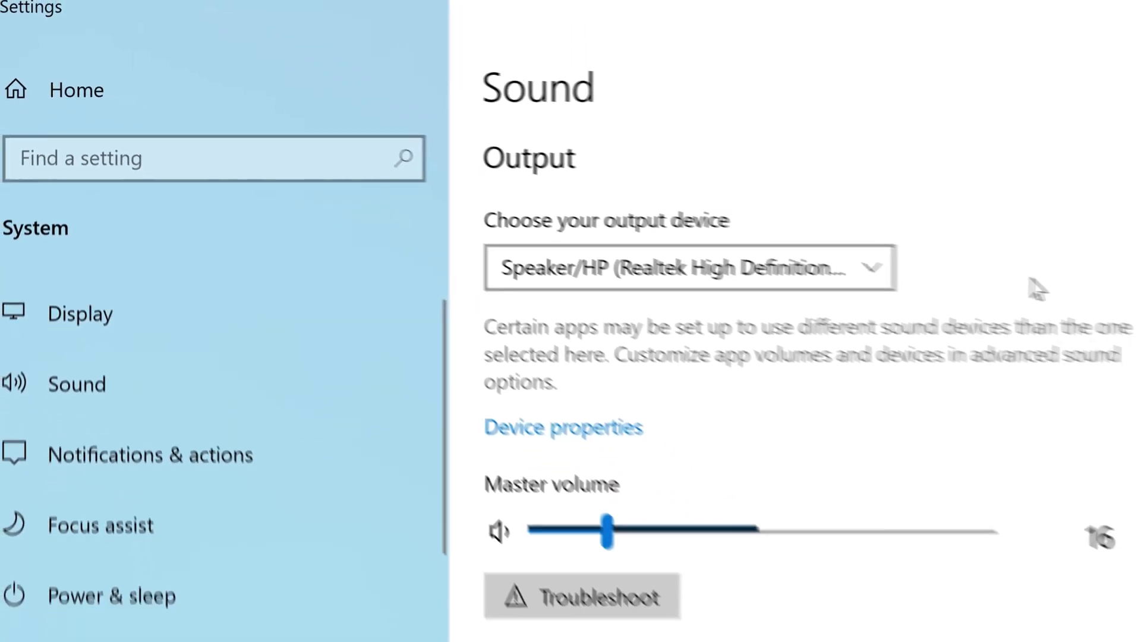
{"action": "scroll", "coordinate": [897, 258], "scroll_direction": "down", "scroll_amount": 5}
{"action": "scroll", "coordinate": [816, 238], "scroll_direction": "down", "scroll_amount": 10}
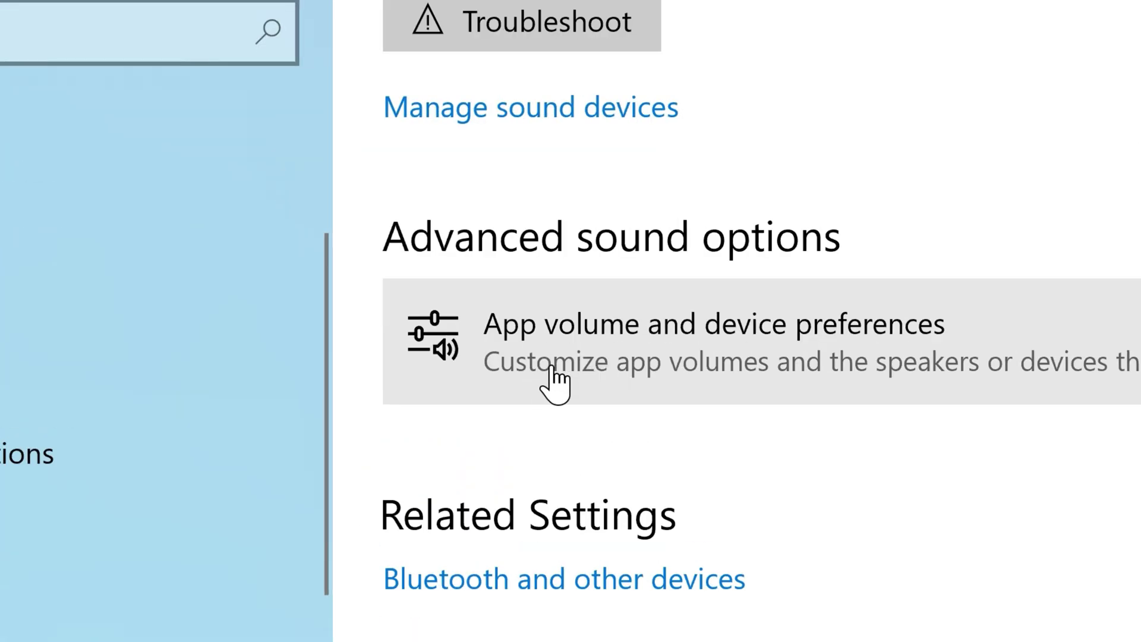
Open App volume and device preferences and keep Microphone (Yeti Stereo Microphone) as the Input device
{"action": "left_click", "coordinate": [617, 385]}
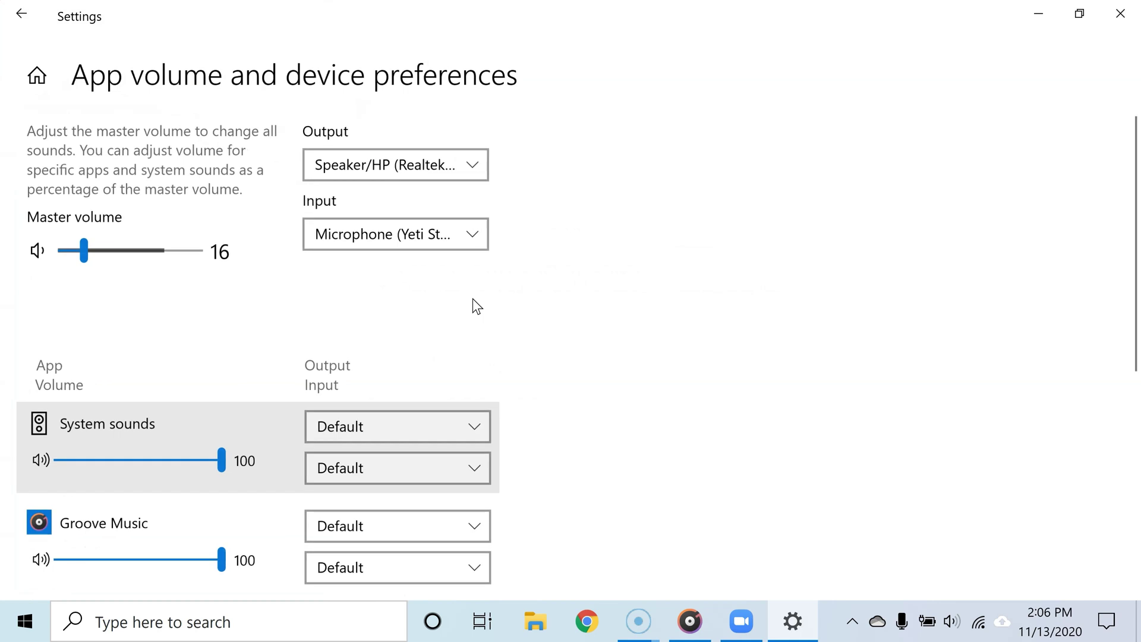
{"action": "scroll", "coordinate": [473, 299], "scroll_direction": "down", "scroll_amount": 1}
{"action": "scroll", "coordinate": [472, 298], "scroll_direction": "down", "scroll_amount": 5}
{"action": "scroll", "coordinate": [472, 298], "scroll_direction": "up", "scroll_amount": 6}
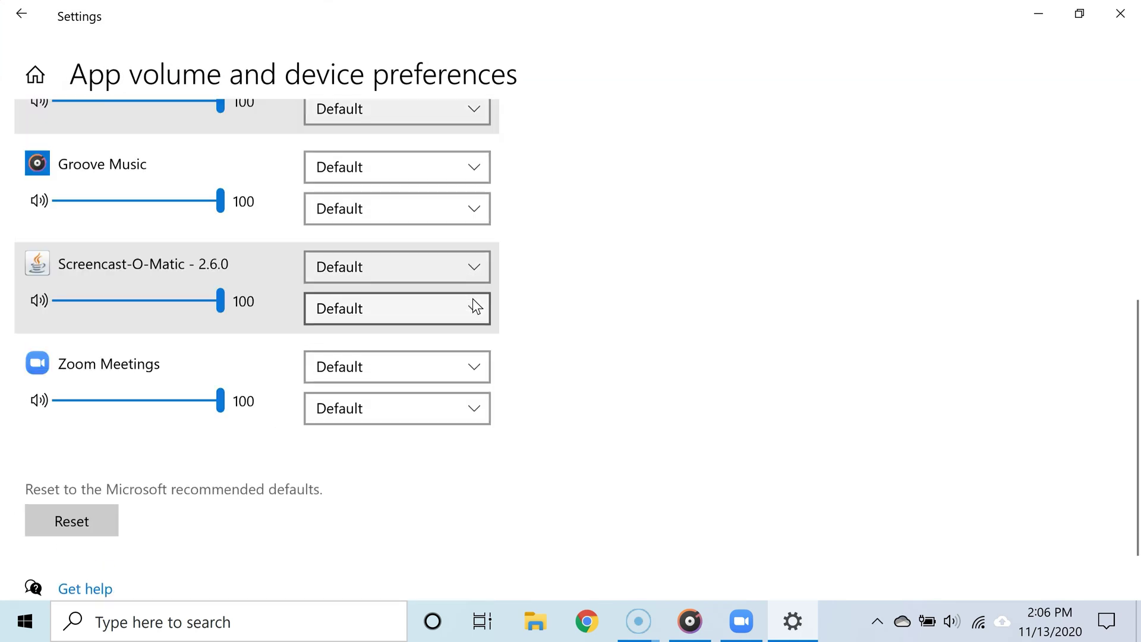
{"action": "scroll", "coordinate": [472, 298], "scroll_direction": "down", "scroll_amount": 5}
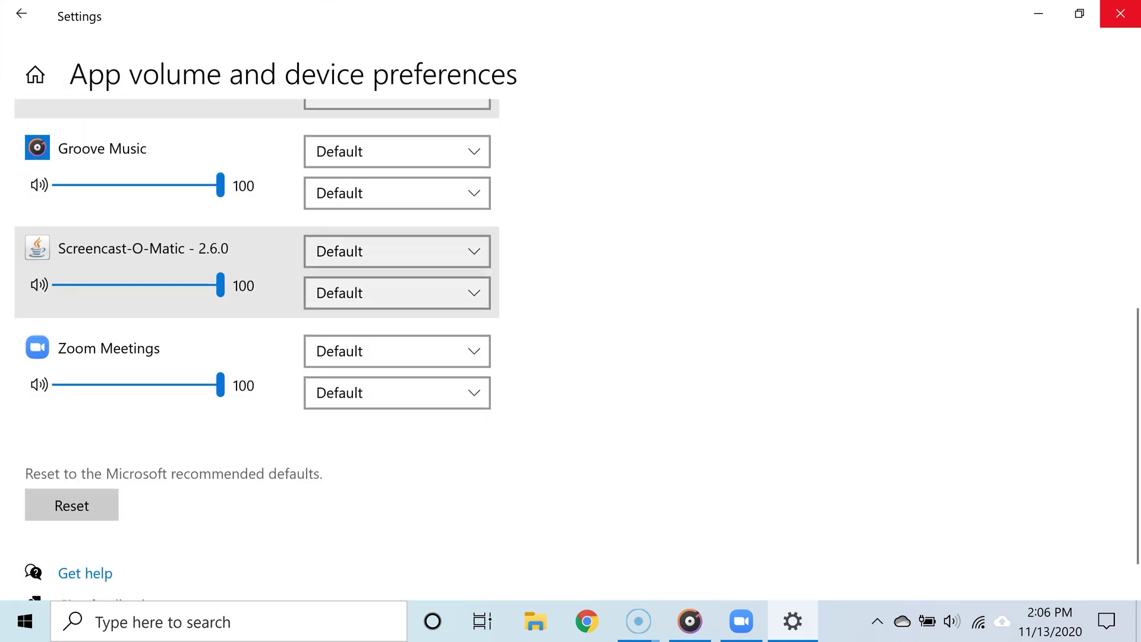
{"action": "scroll", "coordinate": [181, 194], "scroll_direction": "up", "scroll_amount": 5}
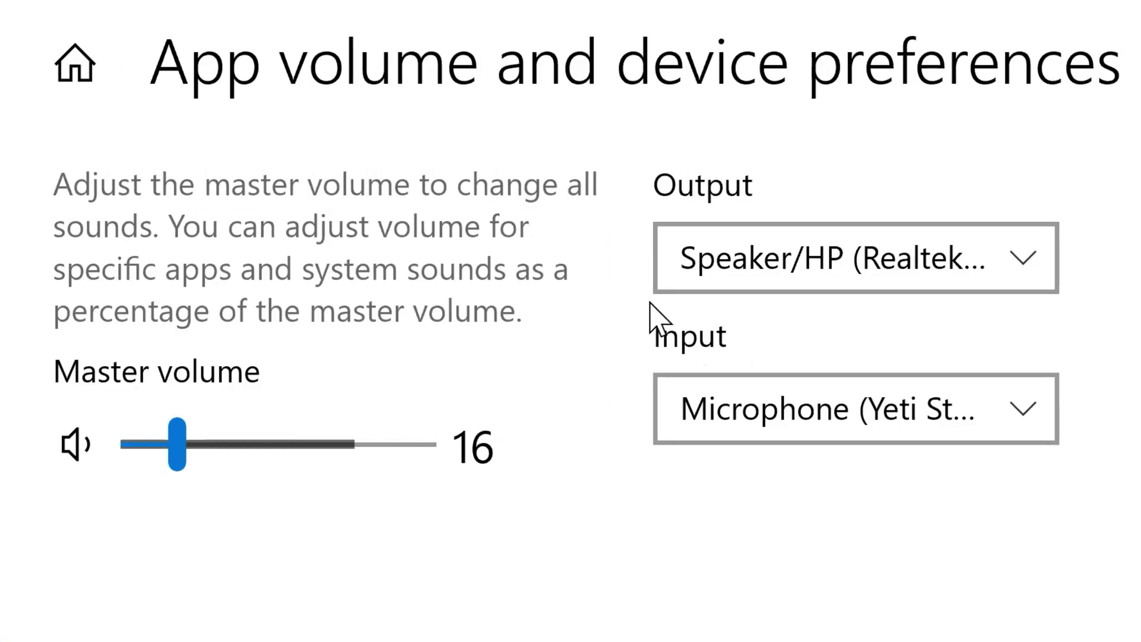
{"action": "left_click", "coordinate": [839, 410]}
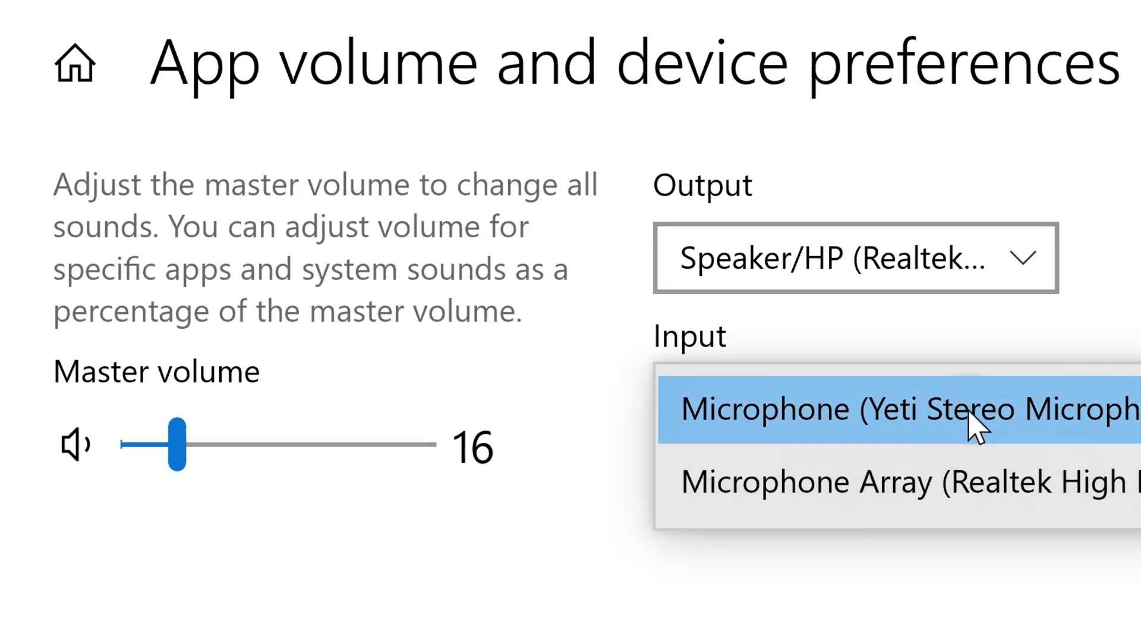
{"action": "left_click", "coordinate": [976, 618]}
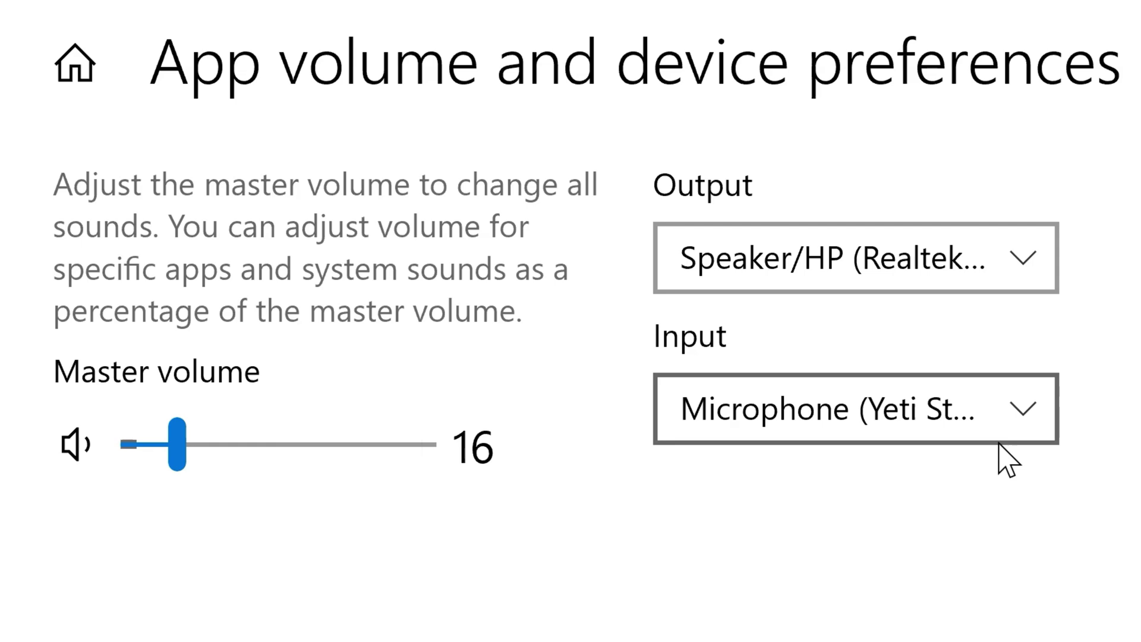
{"action": "scroll", "coordinate": [1000, 446], "scroll_direction": "down", "scroll_amount": 5}
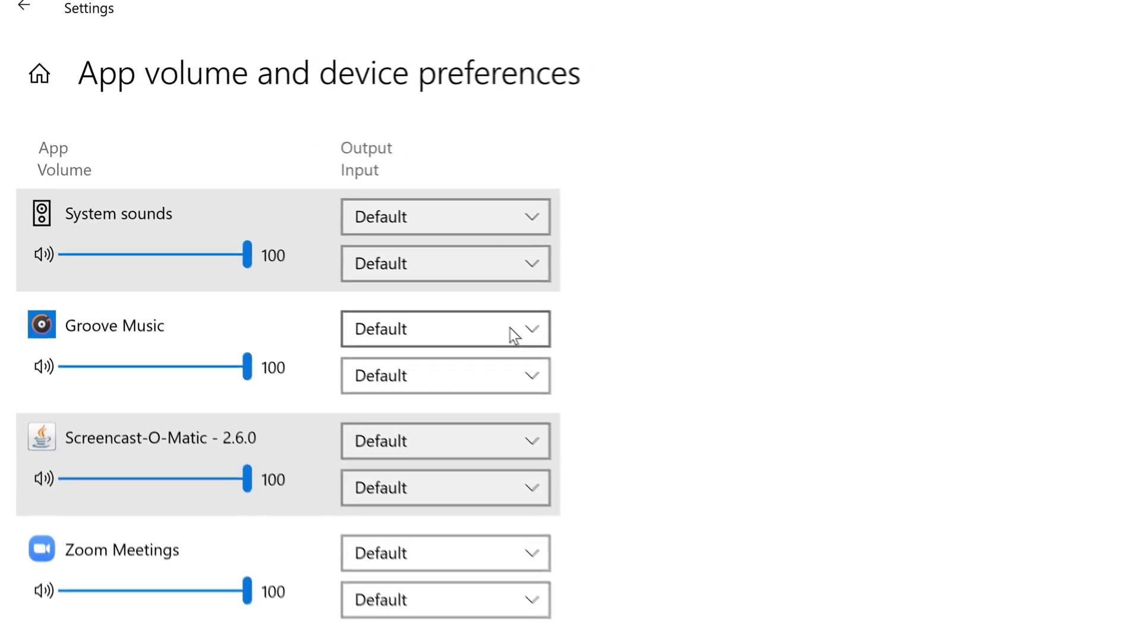
{"action": "scroll", "coordinate": [585, 372], "scroll_direction": "down", "scroll_amount": 3}
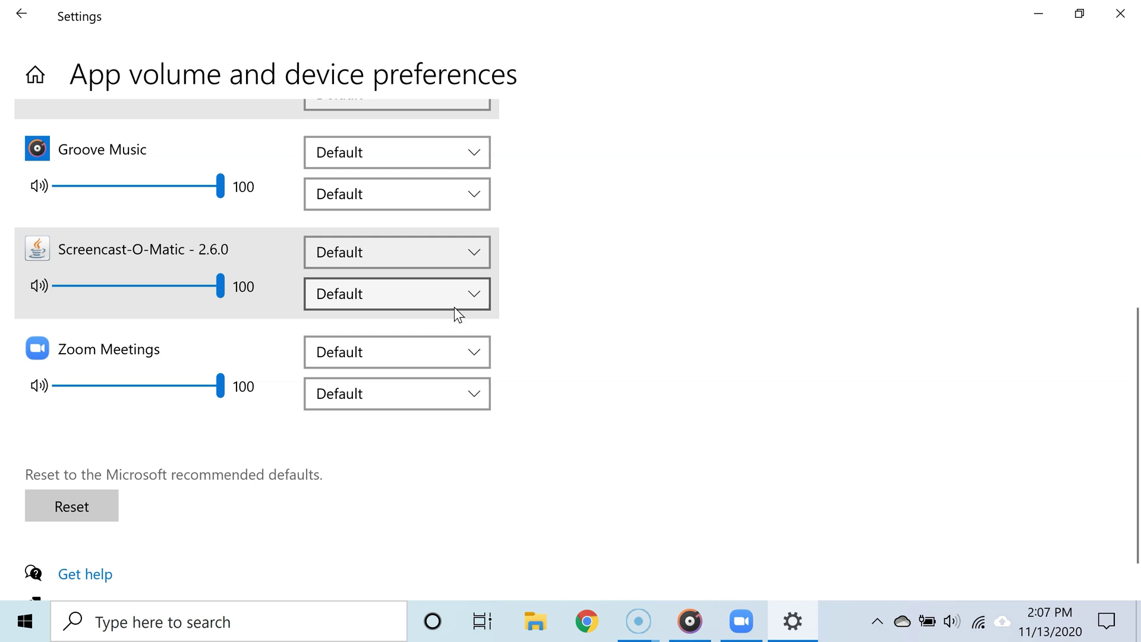
{"action": "scroll", "coordinate": [494, 336], "scroll_direction": "down", "scroll_amount": 1}
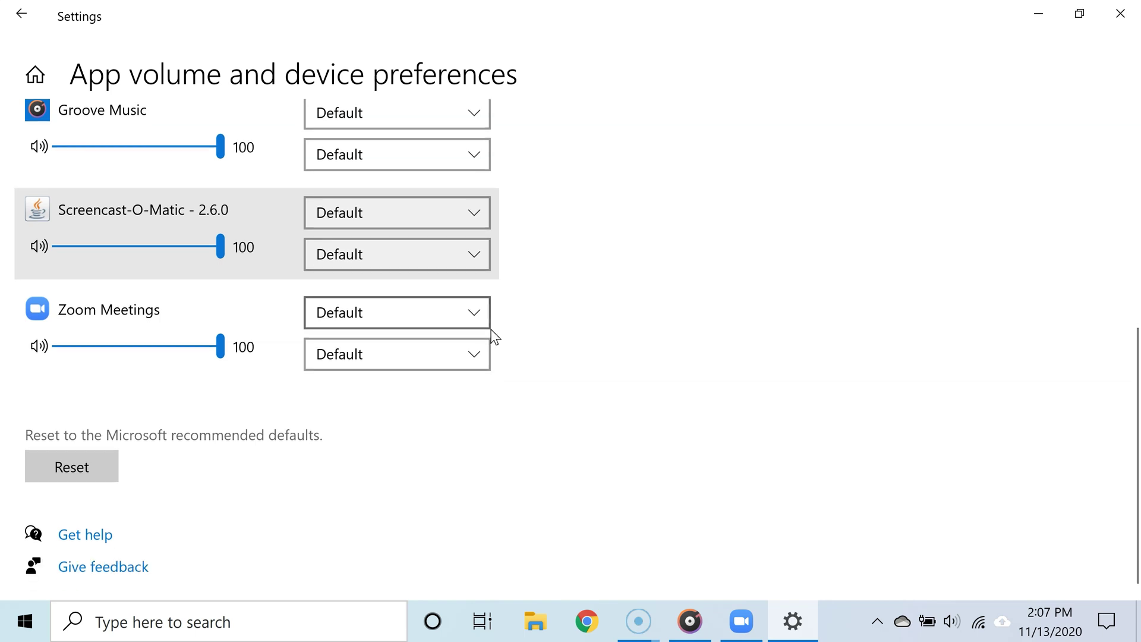
{"action": "left_click", "coordinate": [363, 357]}
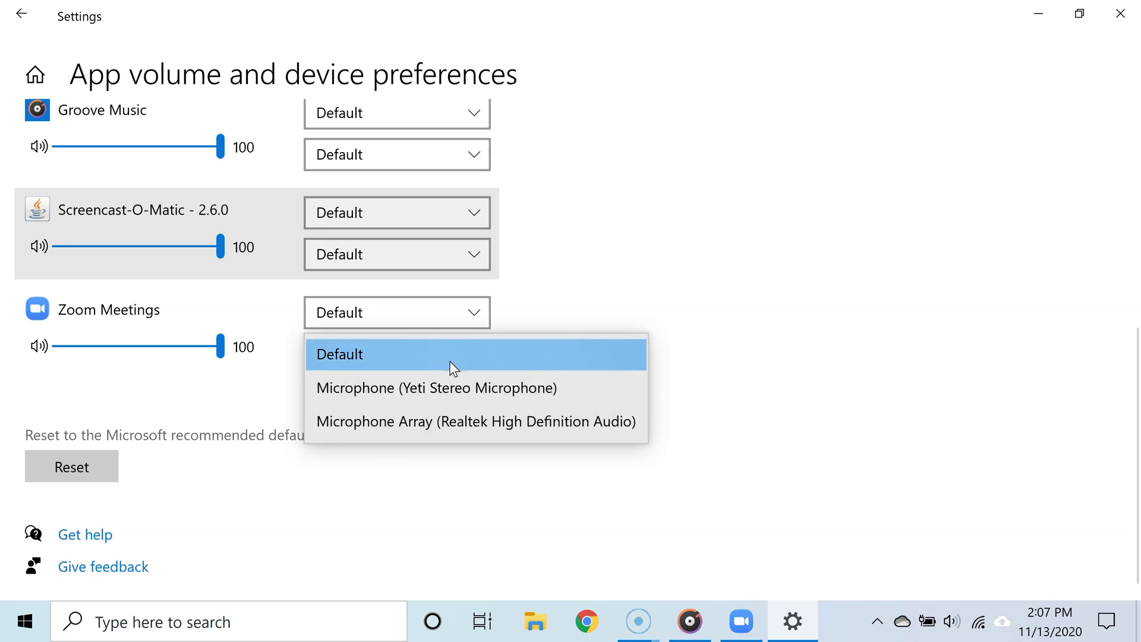
{"action": "left_click", "coordinate": [571, 294]}
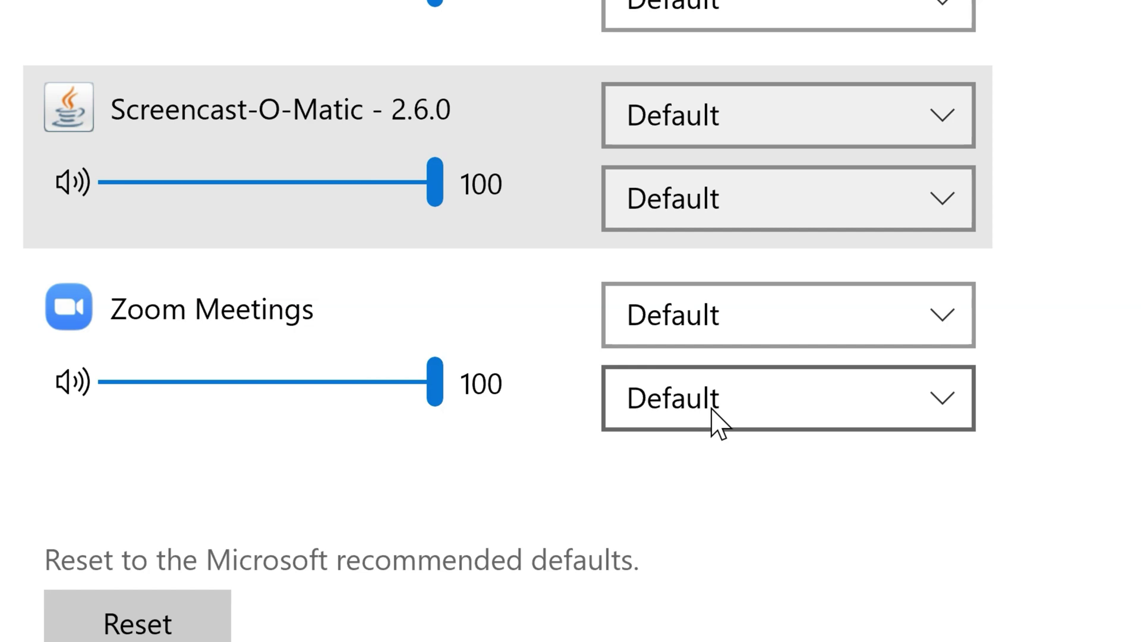
{"action": "left_click", "coordinate": [850, 417]}
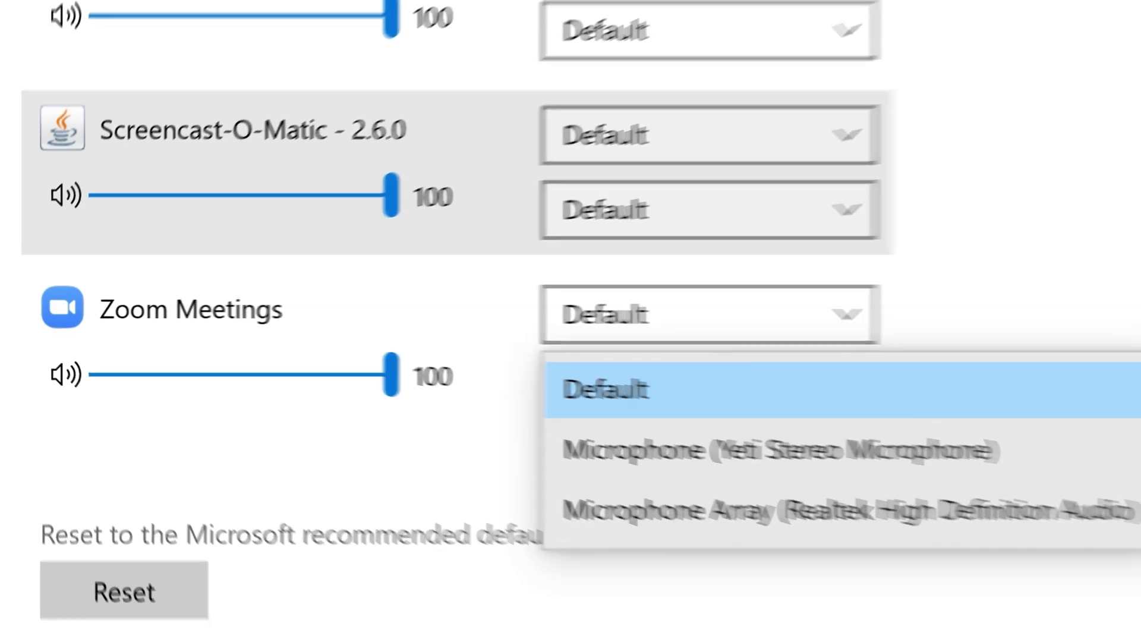
{"action": "key", "text": "Escape"}
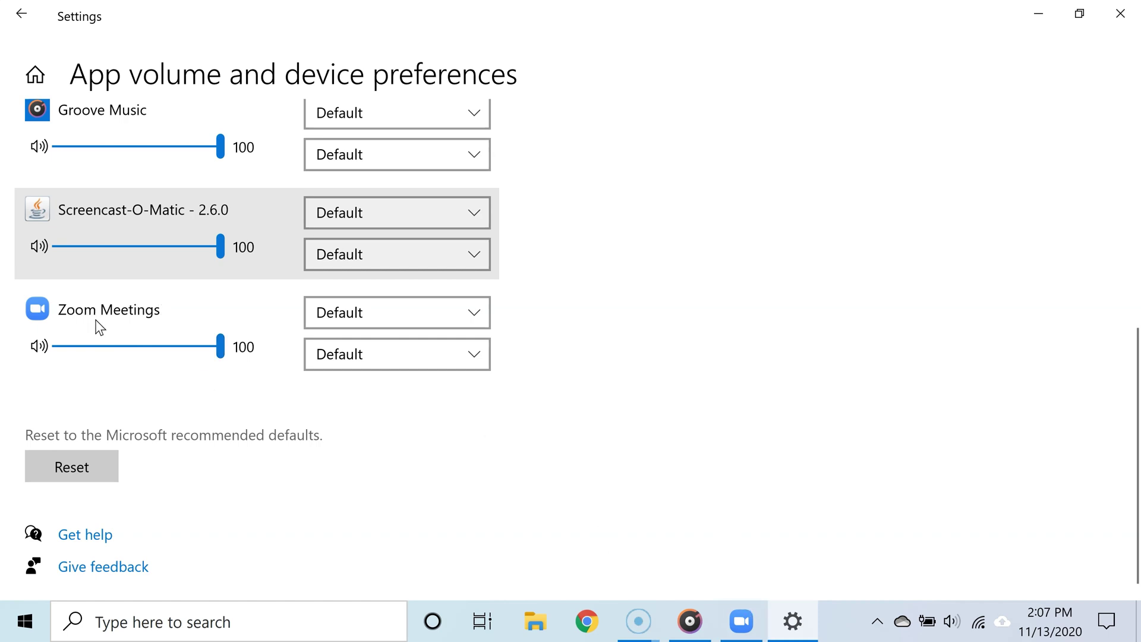
Launch Zoom from the taskbar and immediately close the Zoom Cloud Meetings window
{"action": "left_click", "coordinate": [753, 629]}
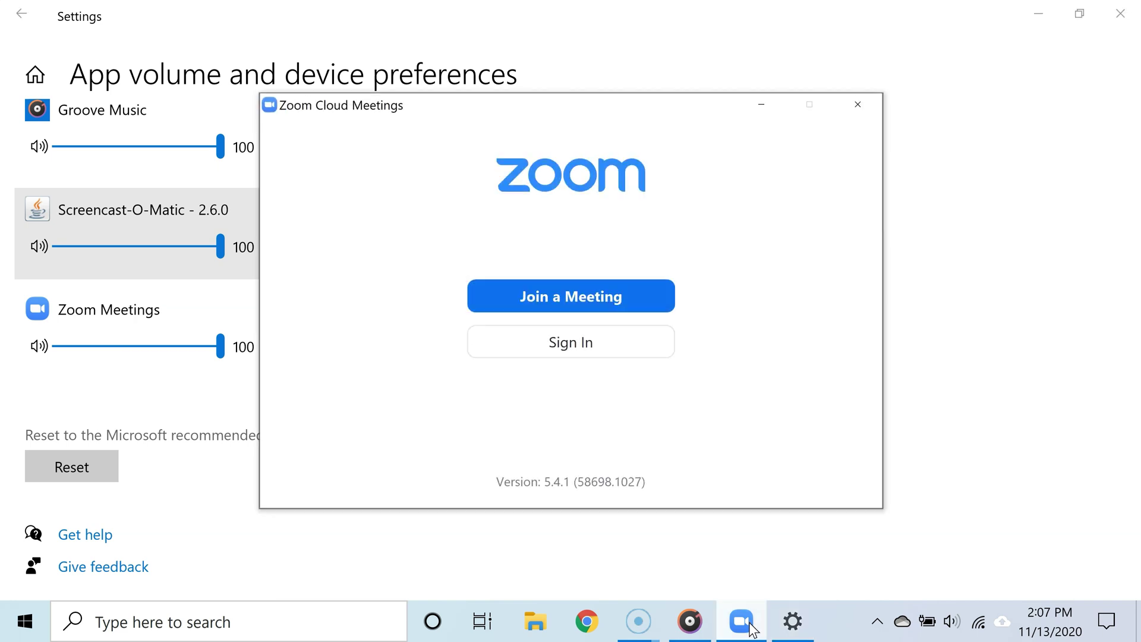
{"action": "left_click", "coordinate": [835, 119]}
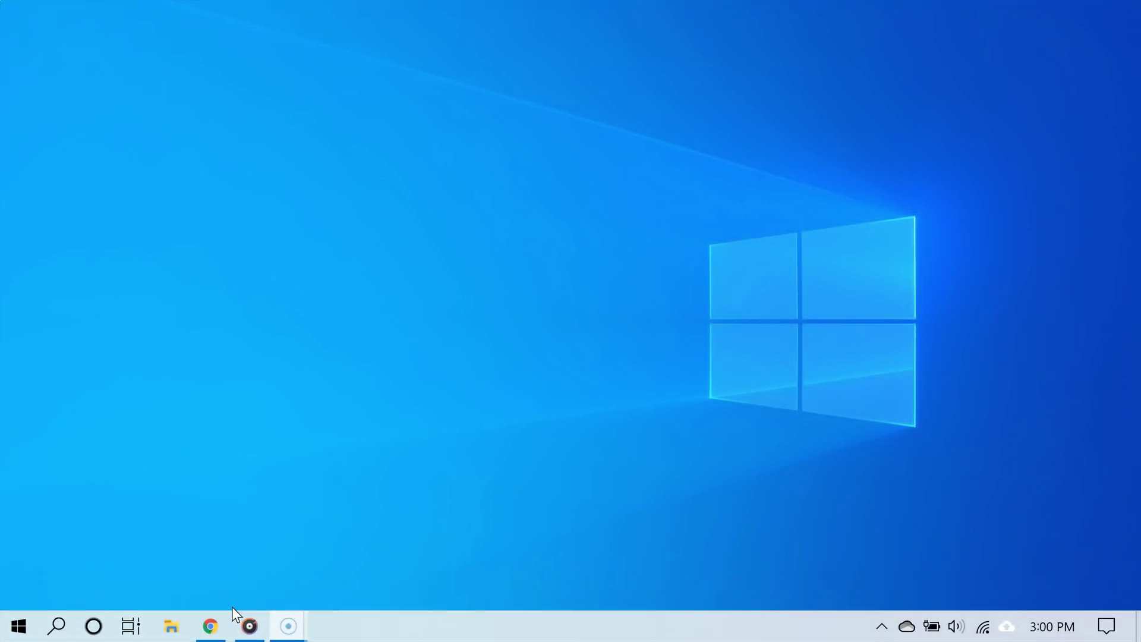
Bring the Chrome window with Amazon 'usb microphone' results to the front from the taskbar
{"action": "mouse_move", "coordinate": [226, 620]}
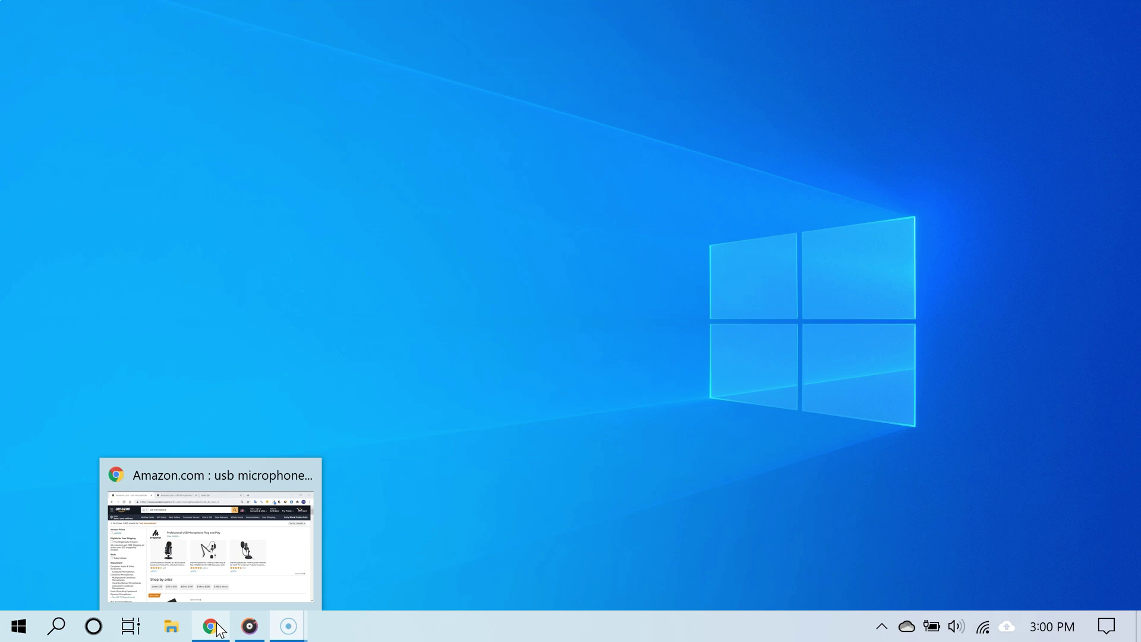
{"action": "left_click", "coordinate": [218, 629]}
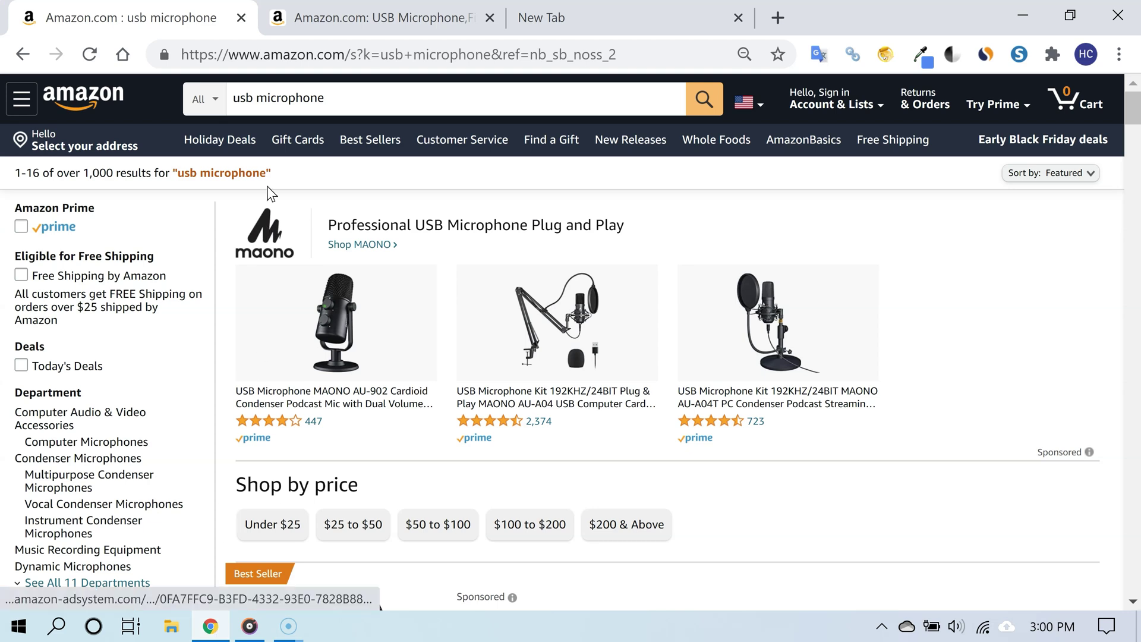
Replace the Amazon search text with 'usb microphone' and start adding 'head' to it
{"action": "triple_click", "coordinate": [327, 102]}
{"action": "type", "text": "u"}
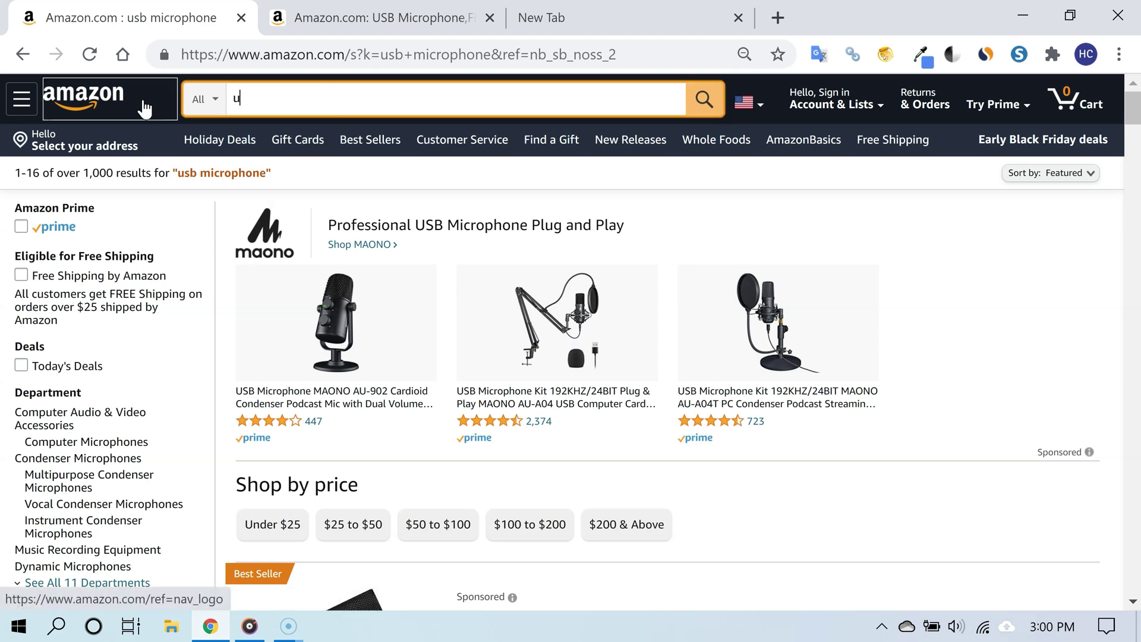
{"action": "type", "text": "sb mic"}
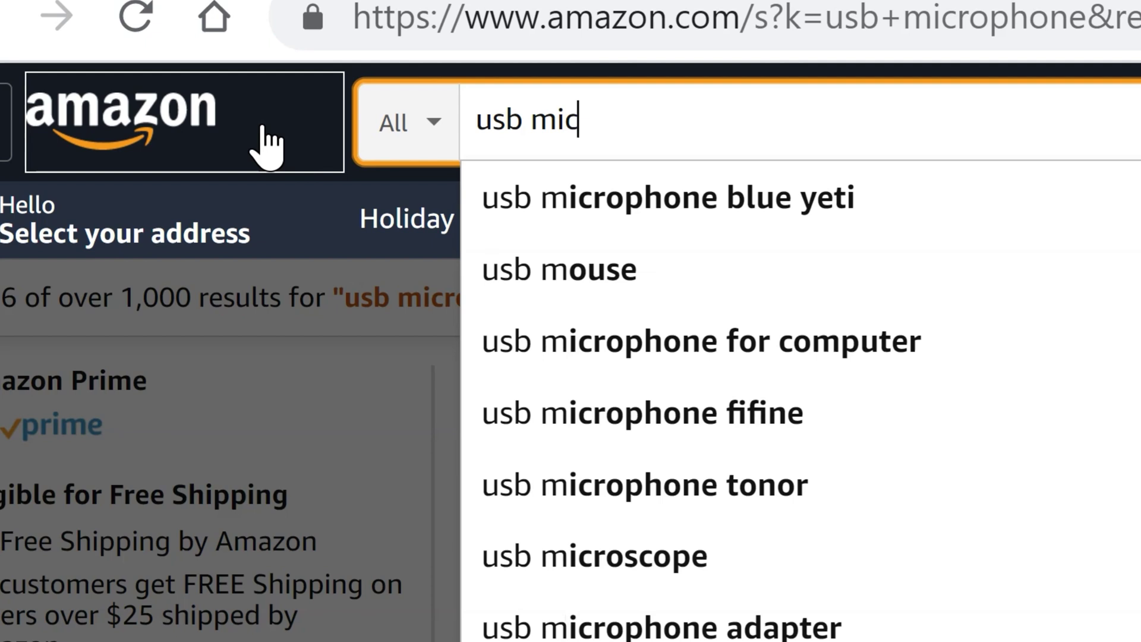
{"action": "type", "text": "rophon"}
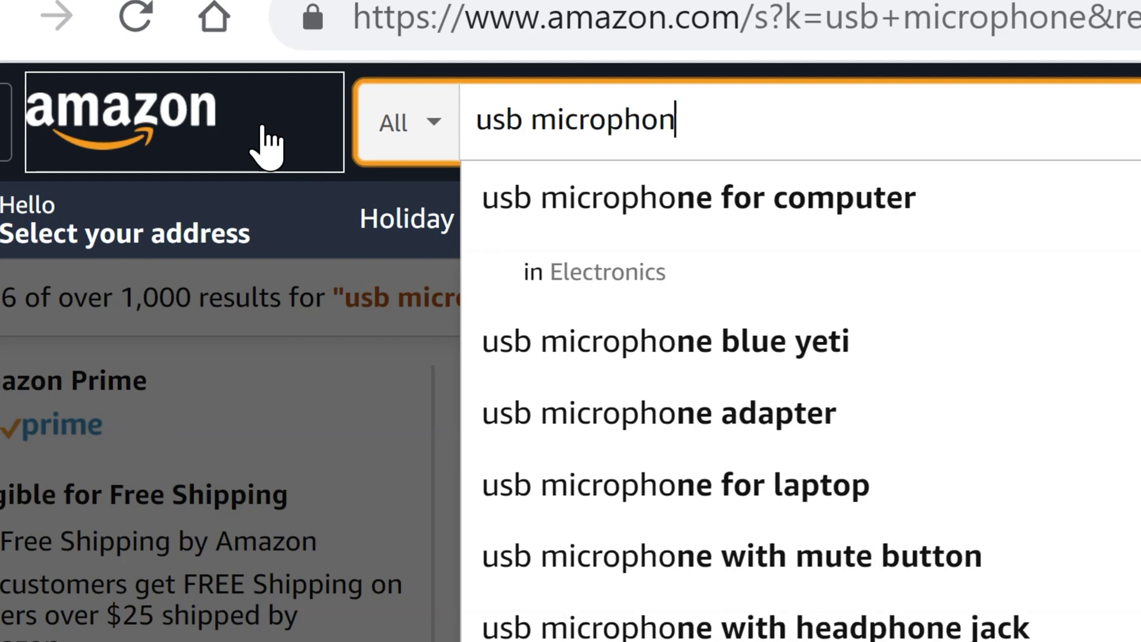
{"action": "type", "text": "e"}
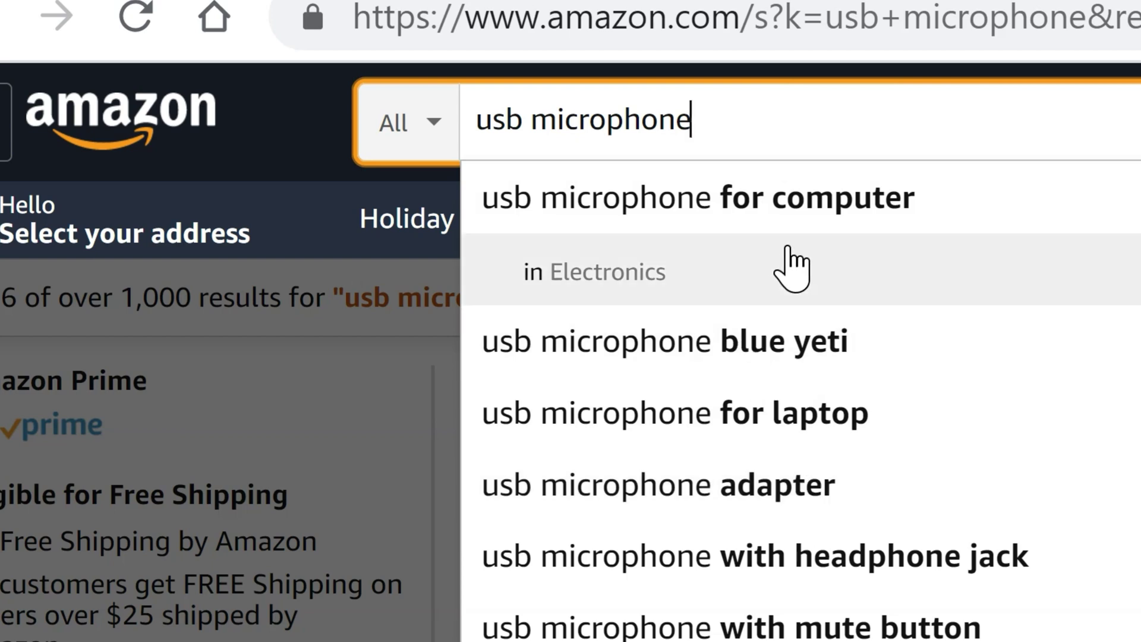
{"action": "type", "text": "head"}
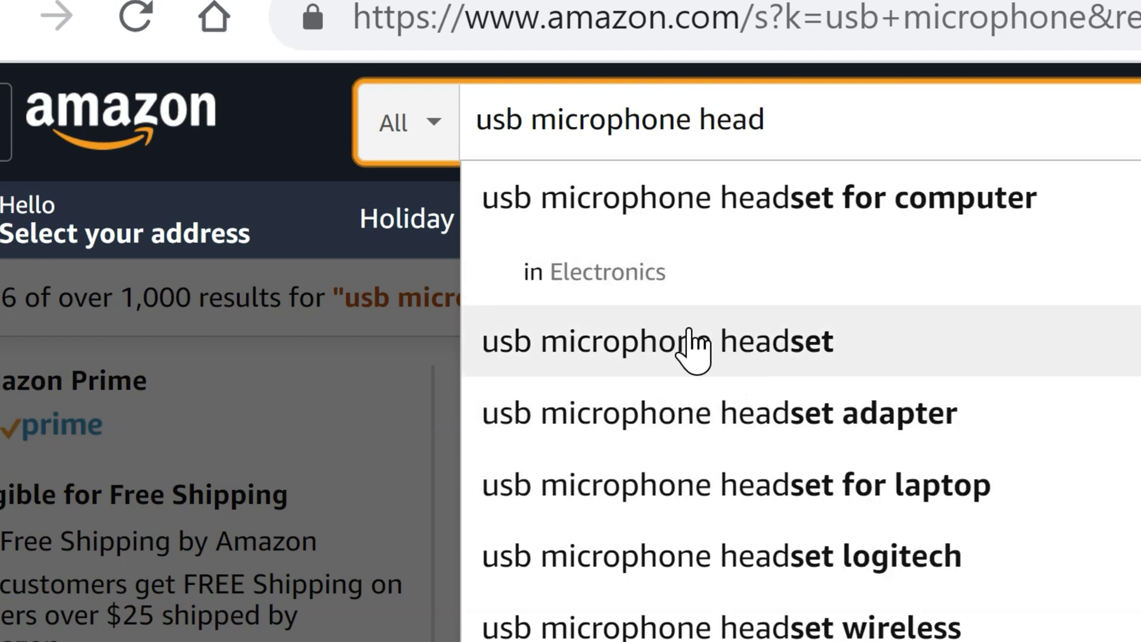
{"action": "key", "text": "BackSpace"}
{"action": "key", "text": "BackSpace"}
{"action": "key", "text": "BackSpace"}
{"action": "key", "text": "BackSpace"}
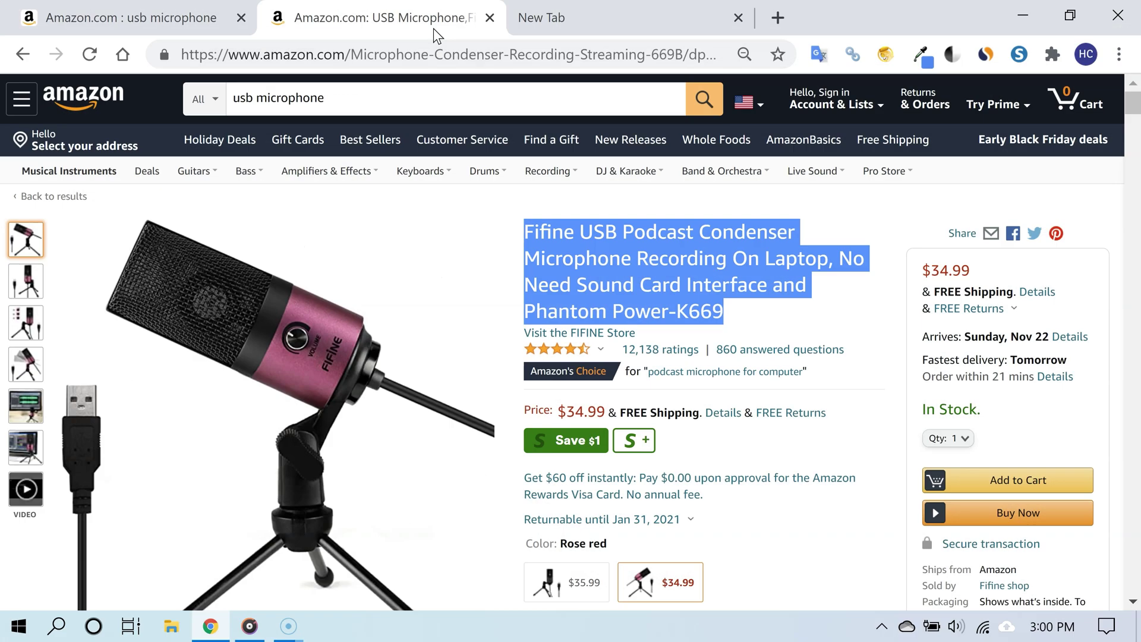
Scroll through the Fifine K669 microphone product page
{"action": "left_click", "coordinate": [562, 287]}
{"action": "mouse_move", "coordinate": [380, 369]}
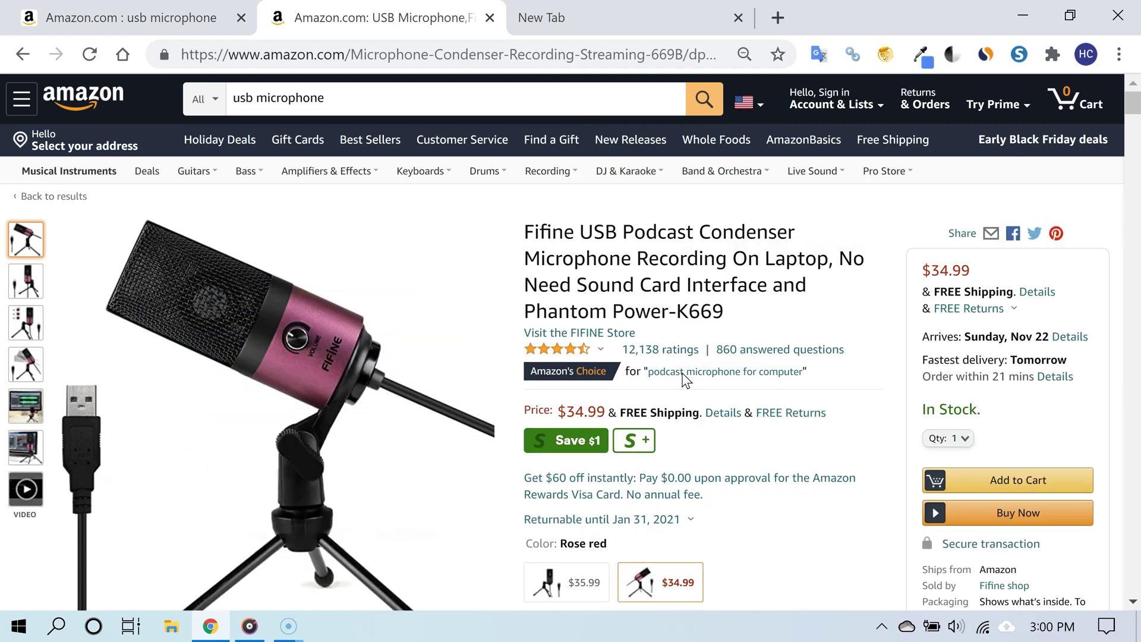
{"action": "scroll", "coordinate": [711, 281], "scroll_direction": "down", "scroll_amount": 3}
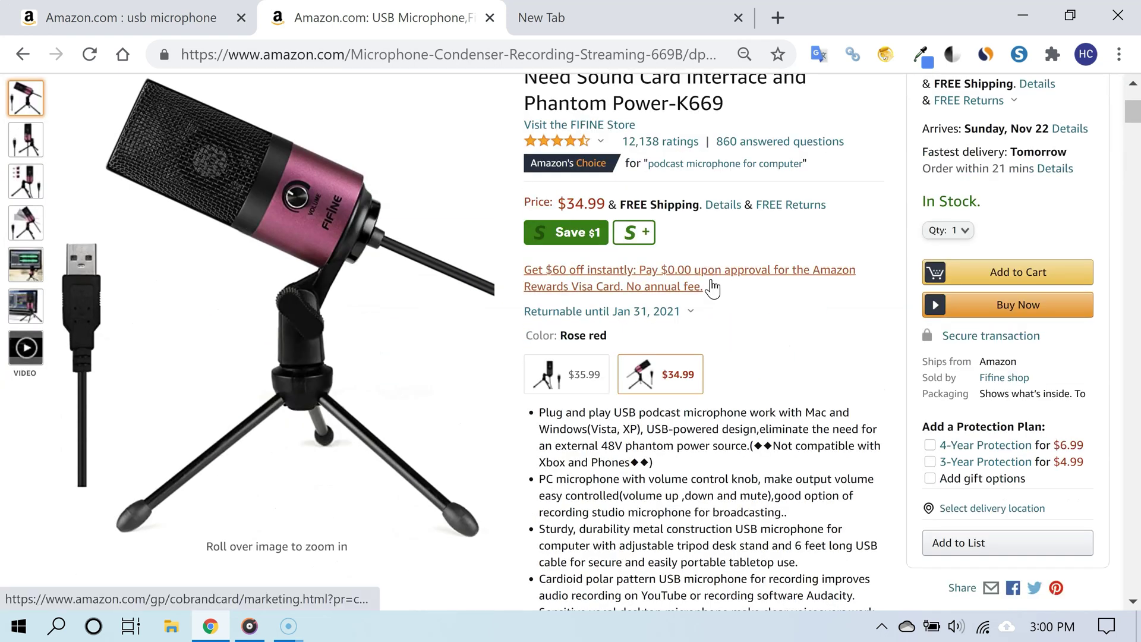
{"action": "scroll", "coordinate": [712, 287], "scroll_direction": "up", "scroll_amount": 3}
{"action": "scroll", "coordinate": [712, 286], "scroll_direction": "down", "scroll_amount": 2}
Return to the 'usb microphone' search results and scroll through the listings
{"action": "left_click", "coordinate": [66, 17]}
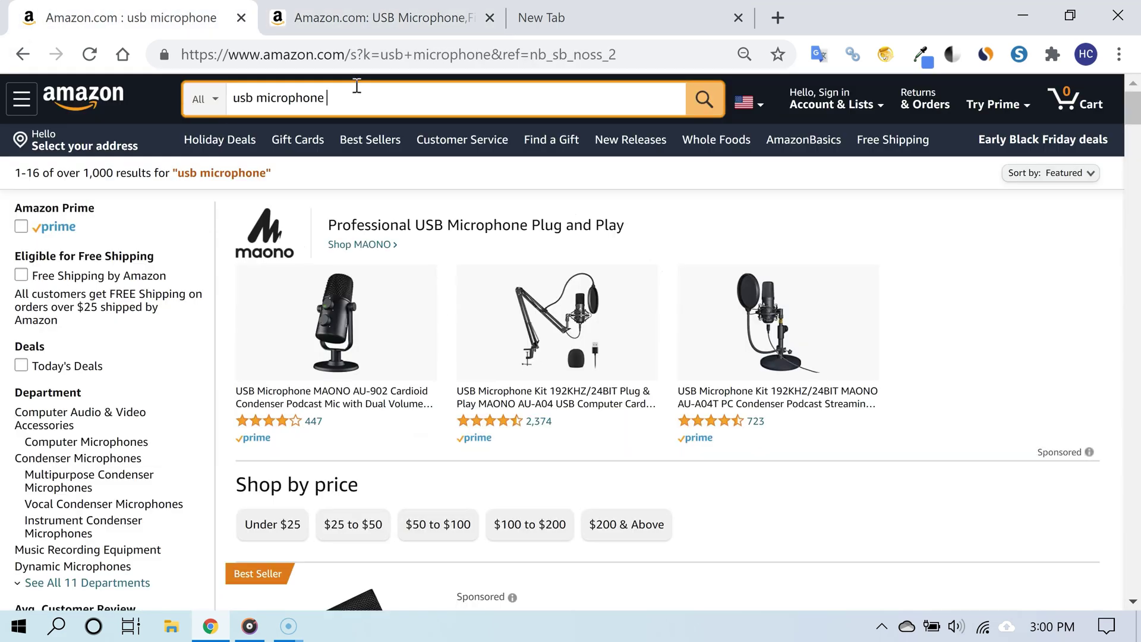
{"action": "scroll", "coordinate": [618, 340], "scroll_direction": "down", "scroll_amount": 1}
{"action": "scroll", "coordinate": [618, 340], "scroll_direction": "down", "scroll_amount": 7}
{"action": "scroll", "coordinate": [615, 338], "scroll_direction": "up", "scroll_amount": 2}
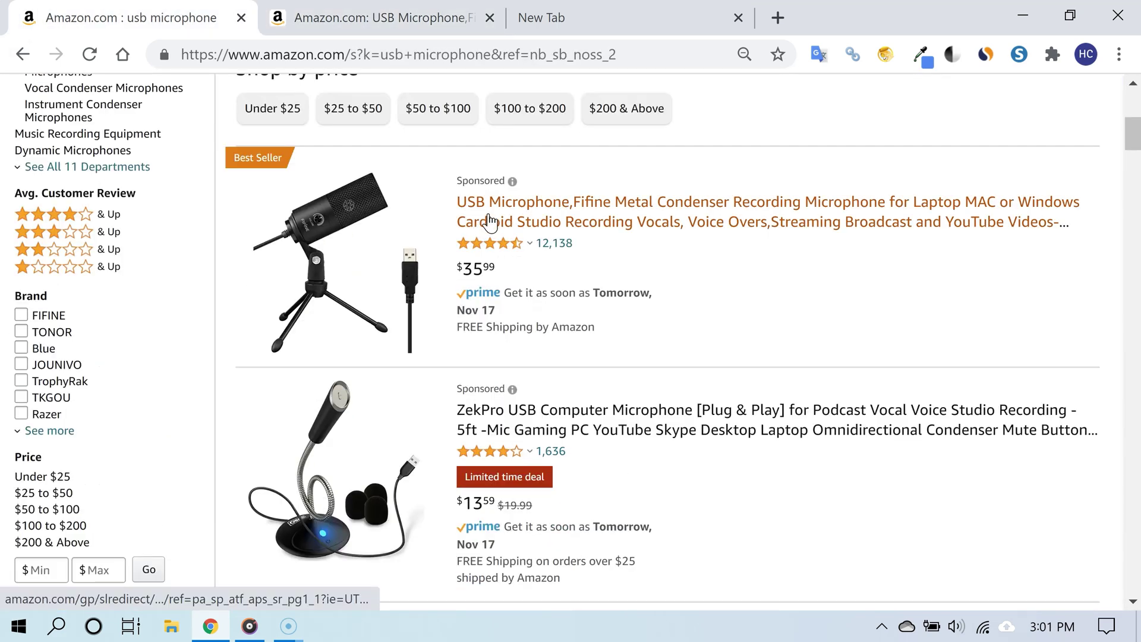
{"action": "scroll", "coordinate": [601, 220], "scroll_direction": "down", "scroll_amount": 6}
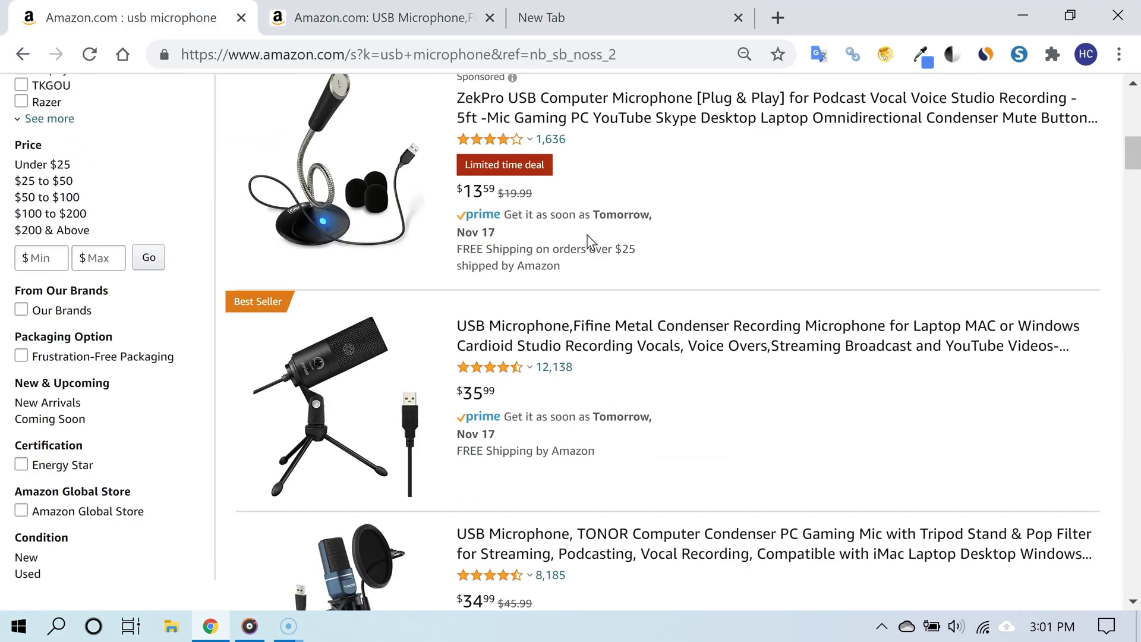
{"action": "scroll", "coordinate": [588, 243], "scroll_direction": "down", "scroll_amount": 4}
{"action": "scroll", "coordinate": [586, 242], "scroll_direction": "up", "scroll_amount": 10}
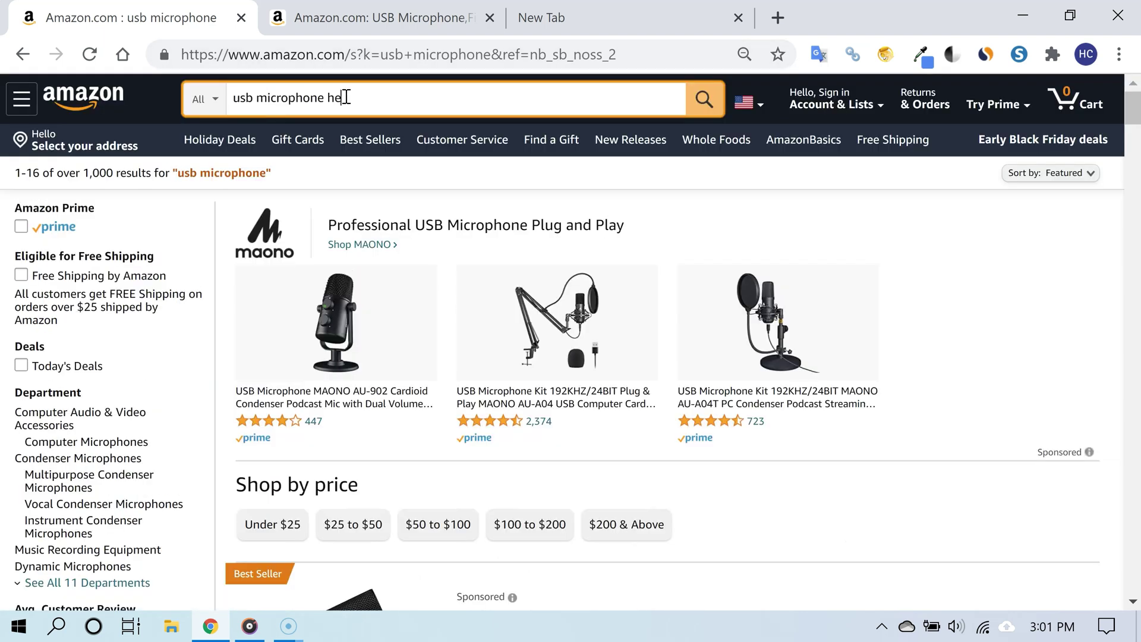
Search for 'usb microphone headset' and browse the headset results, such as the Logitech H390
{"action": "type", "text": "adset"}
{"action": "key", "text": "Return"}
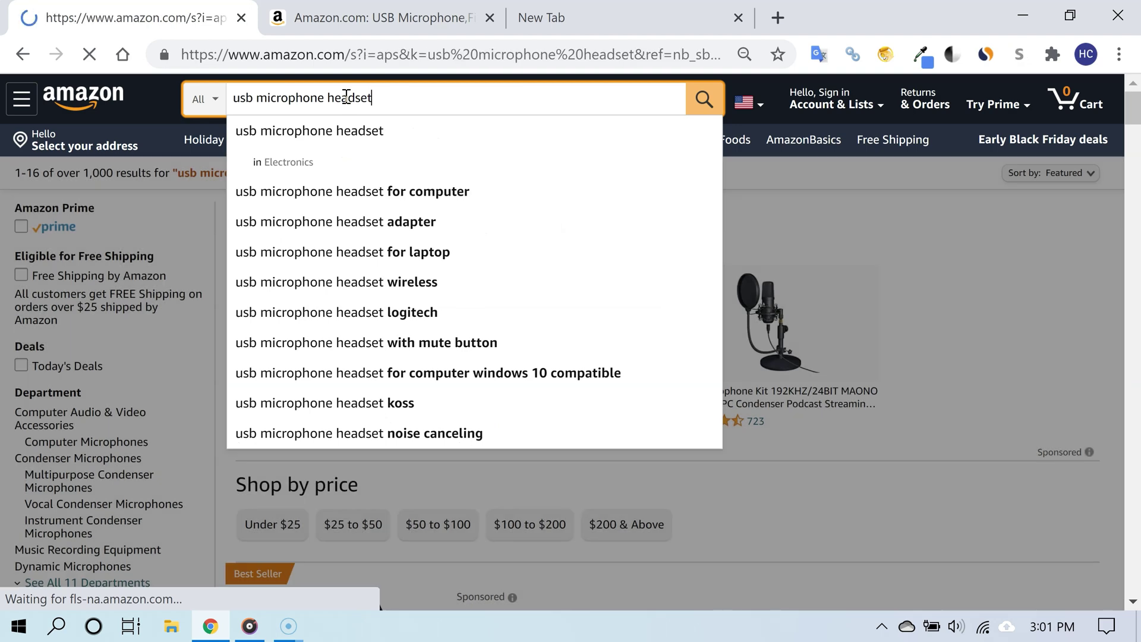
{"action": "scroll", "coordinate": [530, 315], "scroll_direction": "down", "scroll_amount": 15}
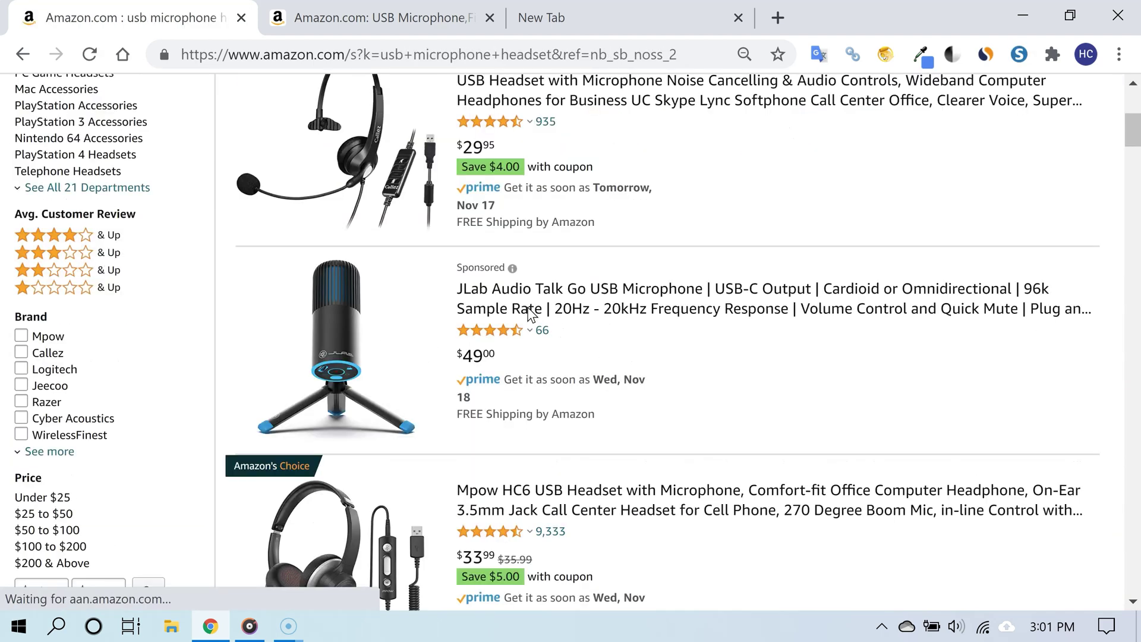
{"action": "scroll", "coordinate": [530, 315], "scroll_direction": "down", "scroll_amount": 10}
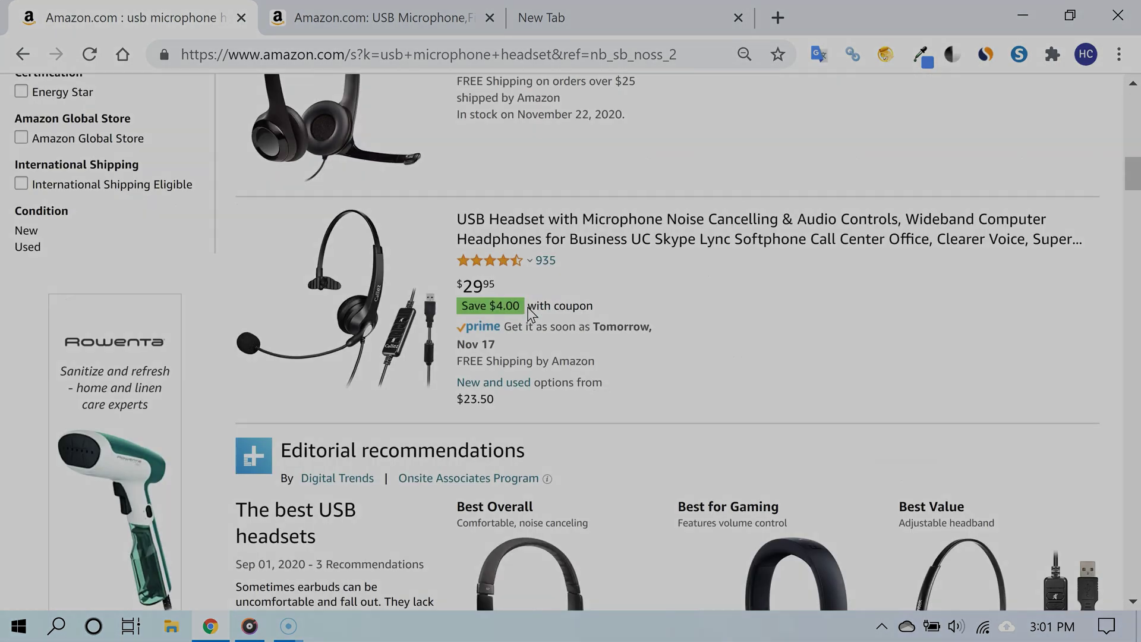
{"action": "scroll", "coordinate": [531, 315], "scroll_direction": "up", "scroll_amount": 12}
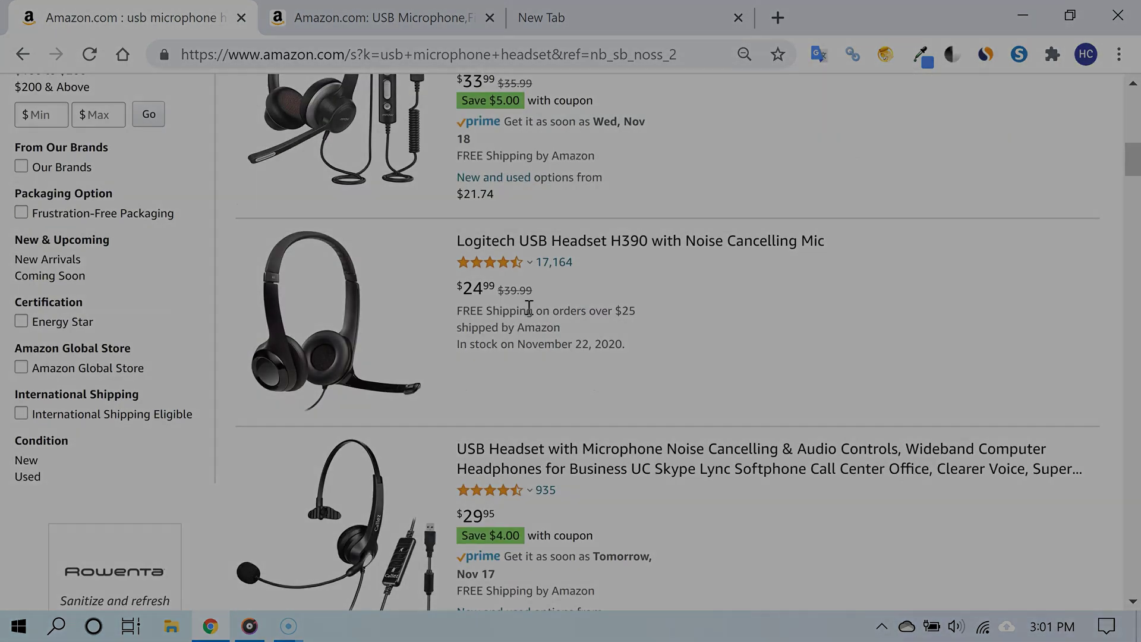